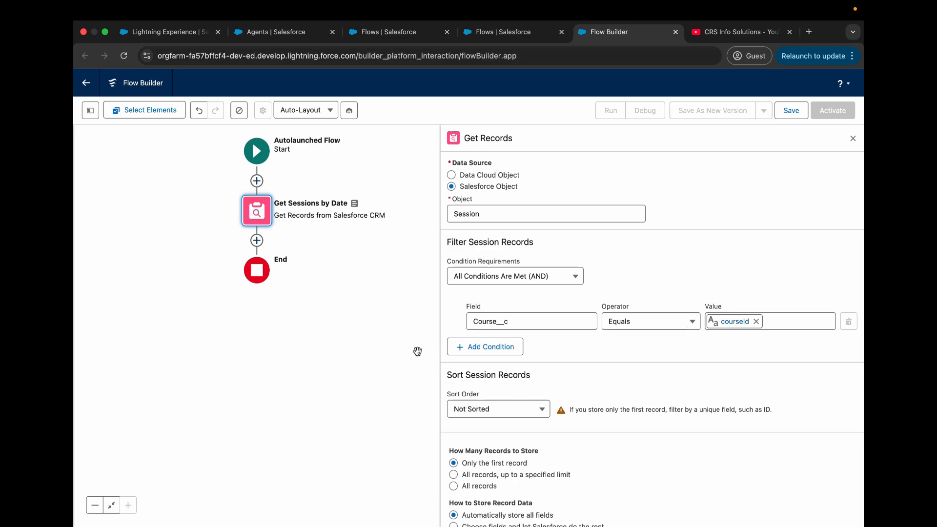
Add a second filter condition to the Session records that uses the Date__c field.
{"action": "left_click", "coordinate": [470, 346]}
{"action": "left_click", "coordinate": [499, 354]}
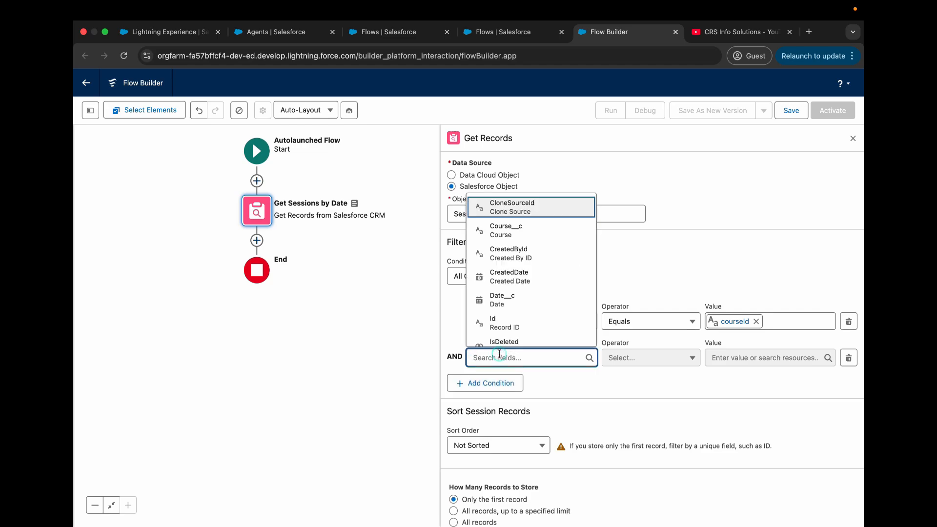
{"action": "type", "text": "date"}
{"action": "left_click", "coordinate": [501, 312]}
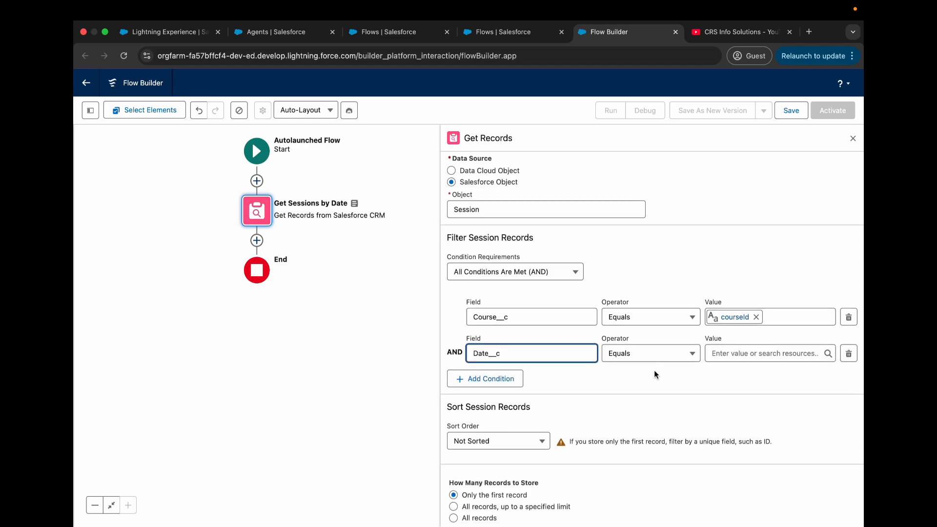
Start a new Variable resource with the API name startDate as the value of the Date__c condition.
{"action": "left_click", "coordinate": [759, 353]}
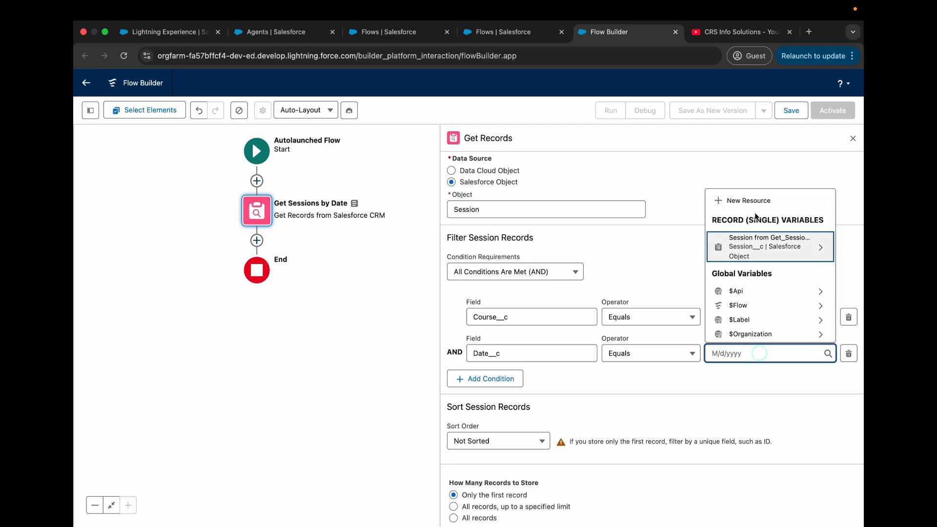
{"action": "left_click", "coordinate": [747, 200]}
{"action": "left_click", "coordinate": [528, 253]}
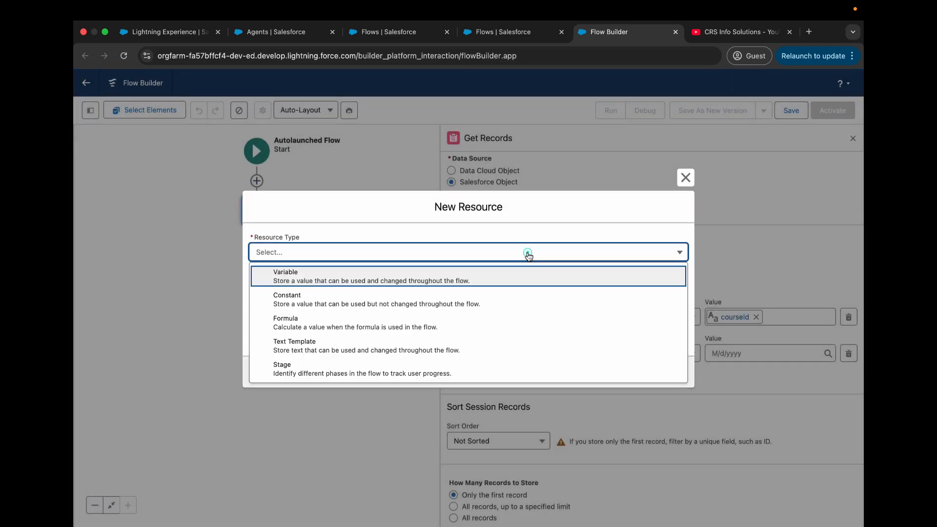
{"action": "left_click", "coordinate": [497, 275]}
{"action": "left_click", "coordinate": [464, 277]}
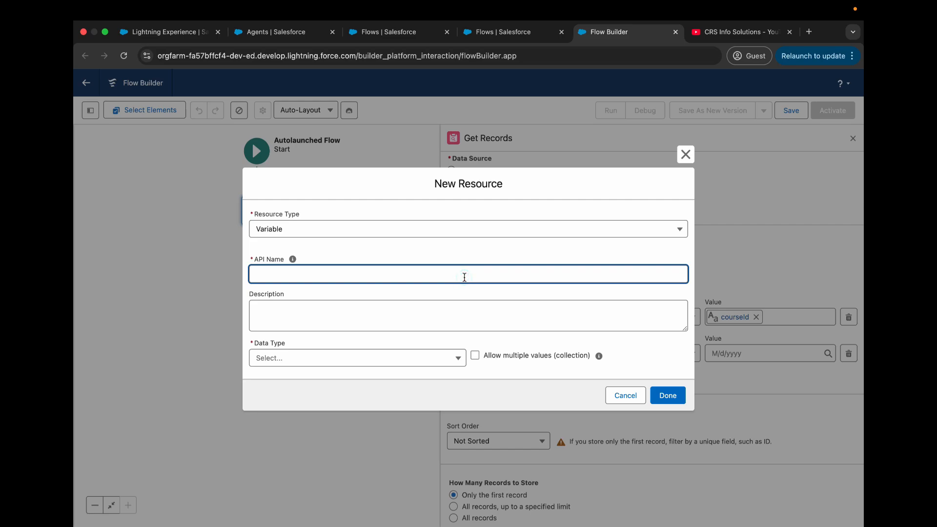
{"action": "type", "text": "startDate"}
Describe the startDate variable as "The date that the user would like to view the Course__c for".
{"action": "left_click", "coordinate": [460, 315]}
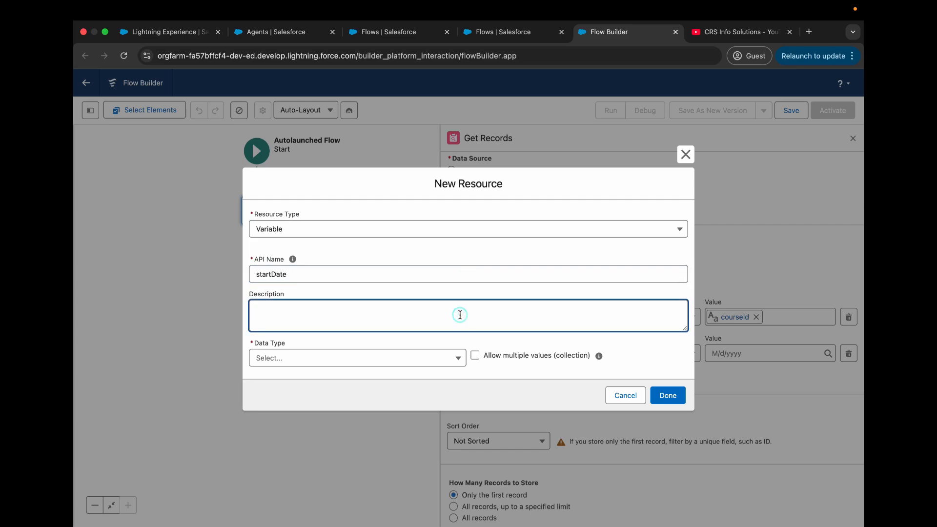
{"action": "type", "text": "The "}
{"action": "type", "text": "date"}
{"action": "type", "text": " that the user w"}
{"action": "type", "text": "oi"}
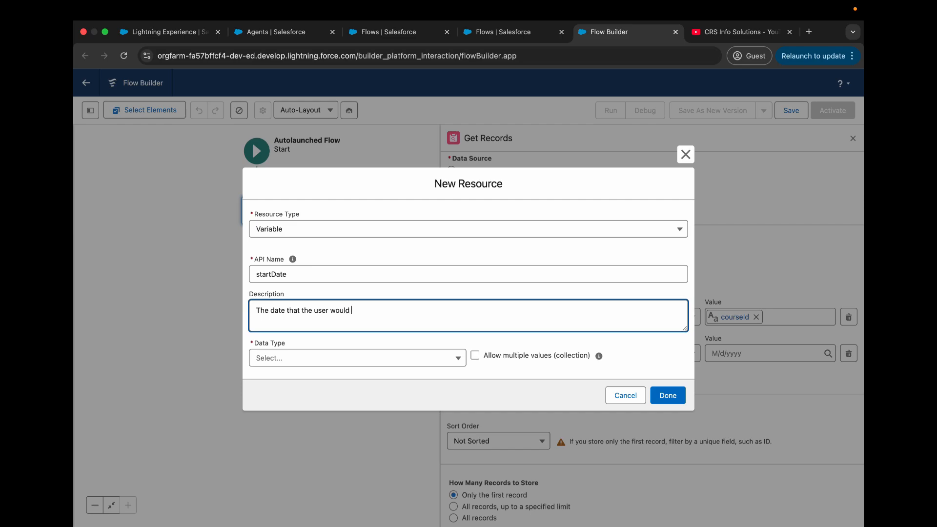
{"action": "type", "text": "ld like to view the Course_c for_"}
{"action": "left_click", "coordinate": [467, 288]}
Give startDate the Date data type, make it available for input, and finish creating it.
{"action": "left_click", "coordinate": [423, 361]}
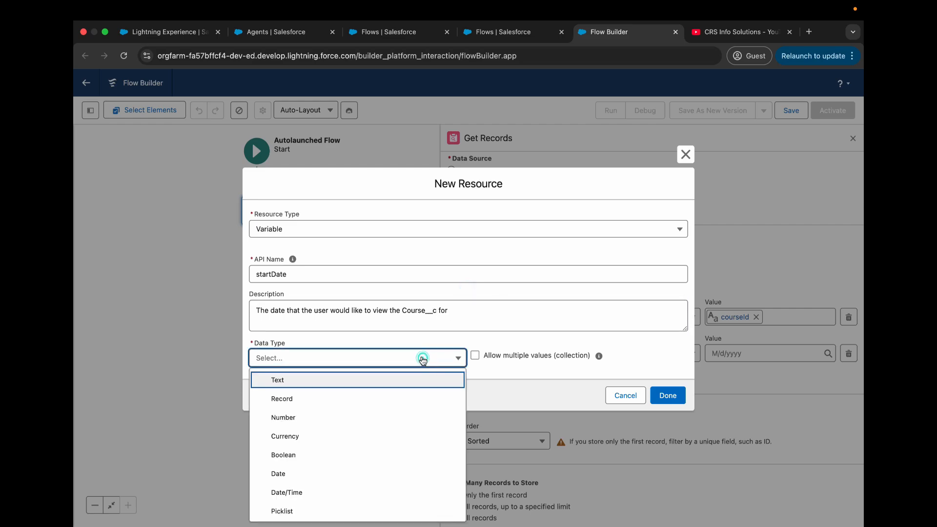
{"action": "scroll", "coordinate": [348, 442], "scroll_direction": "down", "scroll_amount": 1}
{"action": "left_click", "coordinate": [340, 434]}
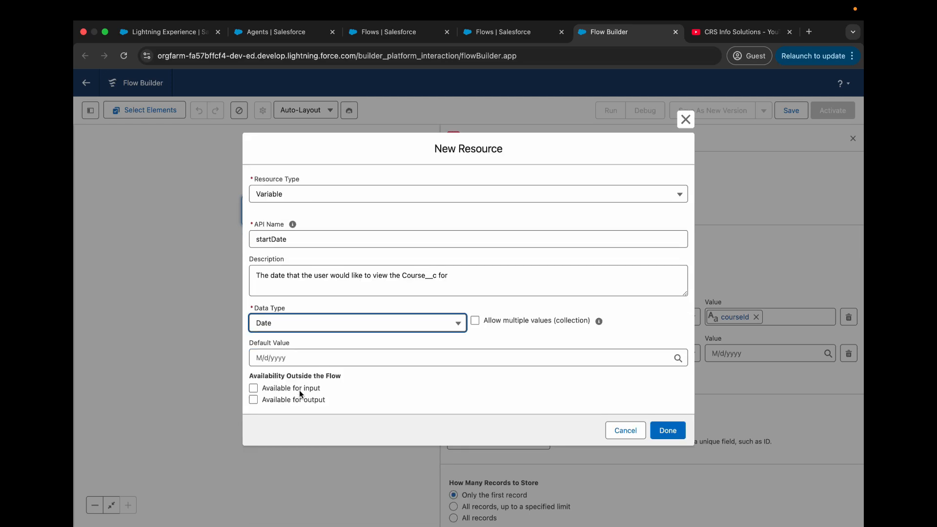
{"action": "left_click", "coordinate": [253, 388]}
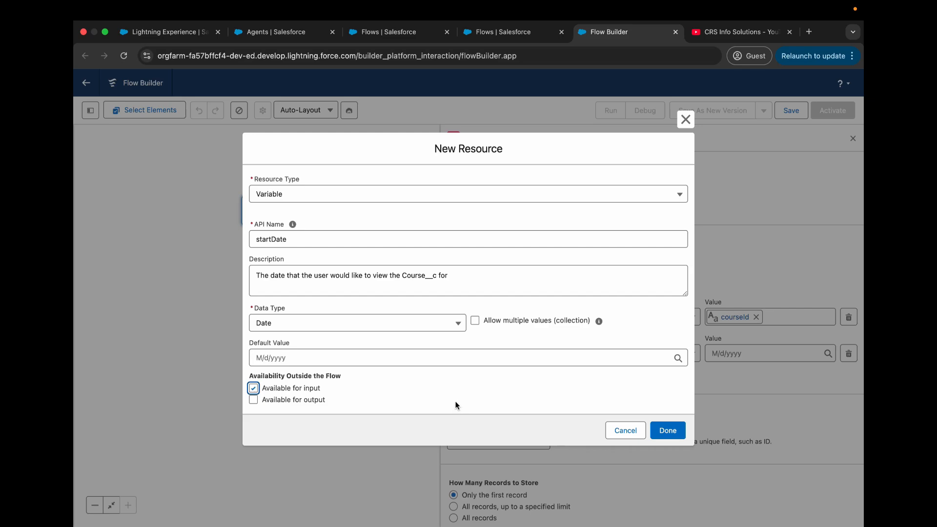
{"action": "left_click", "coordinate": [667, 430]}
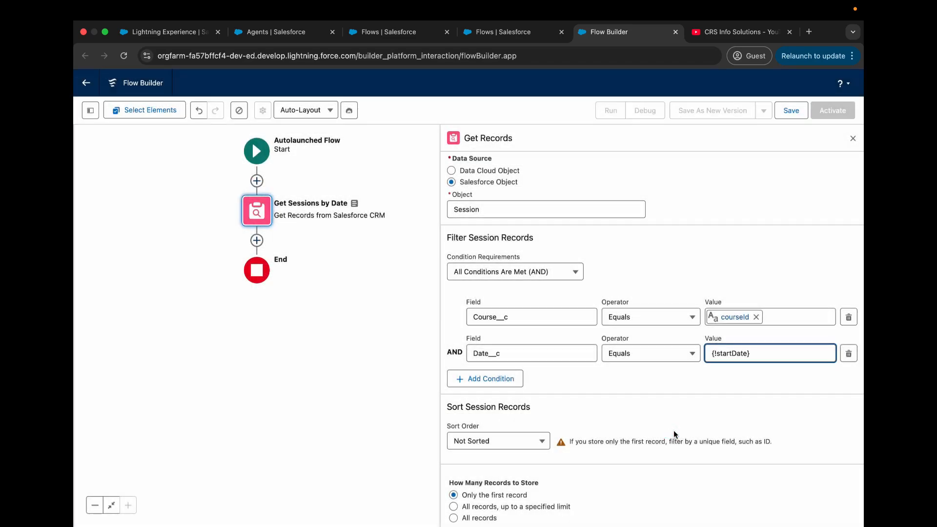
Set how the Session record data is stored to "Choose fields and assign variables (advanced)".
{"action": "scroll", "coordinate": [575, 412], "scroll_direction": "up", "scroll_amount": 3}
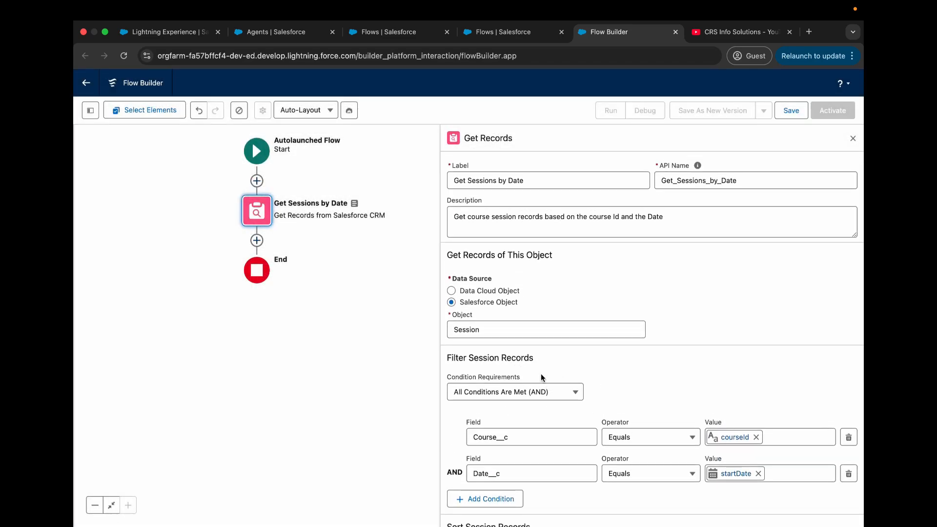
{"action": "scroll", "coordinate": [583, 429], "scroll_direction": "down", "scroll_amount": 3}
{"action": "scroll", "coordinate": [584, 431], "scroll_direction": "up", "scroll_amount": 3}
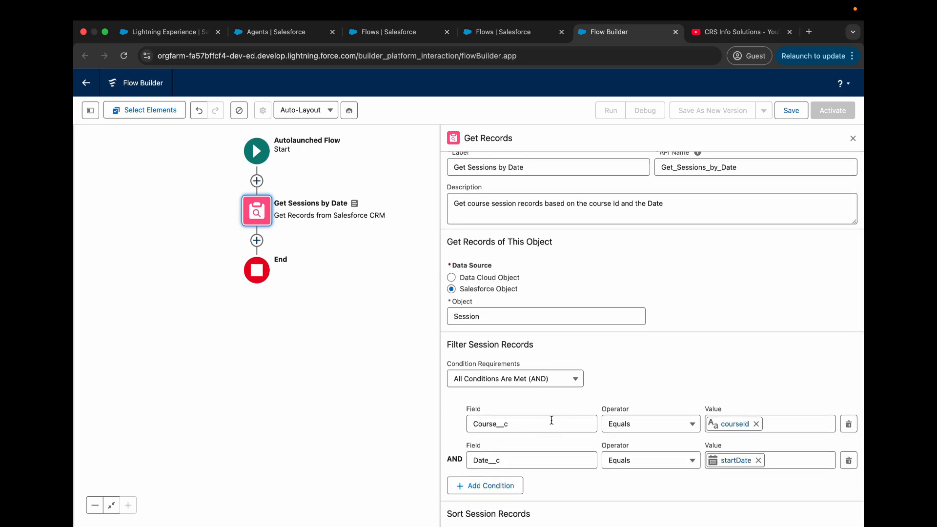
{"action": "scroll", "coordinate": [551, 420], "scroll_direction": "down", "scroll_amount": 2}
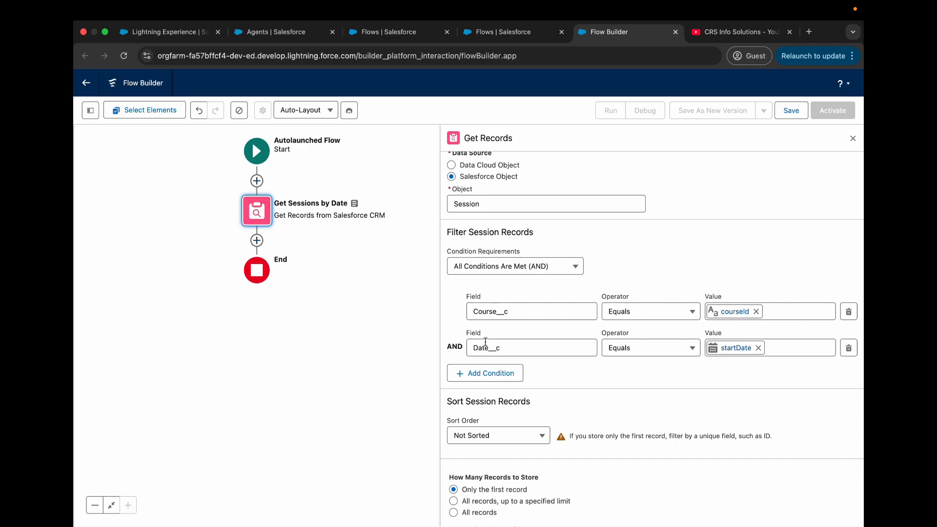
{"action": "scroll", "coordinate": [658, 361], "scroll_direction": "up", "scroll_amount": 3}
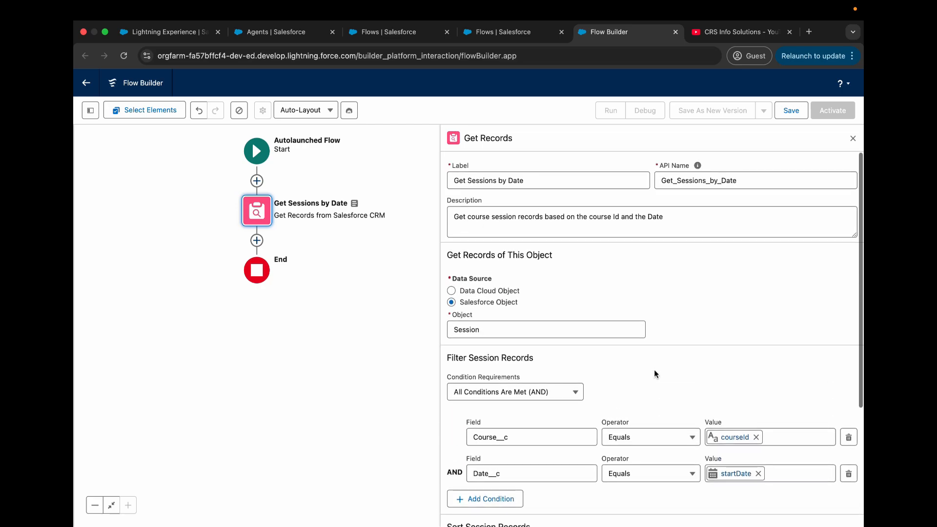
{"action": "scroll", "coordinate": [651, 371], "scroll_direction": "down", "scroll_amount": 4}
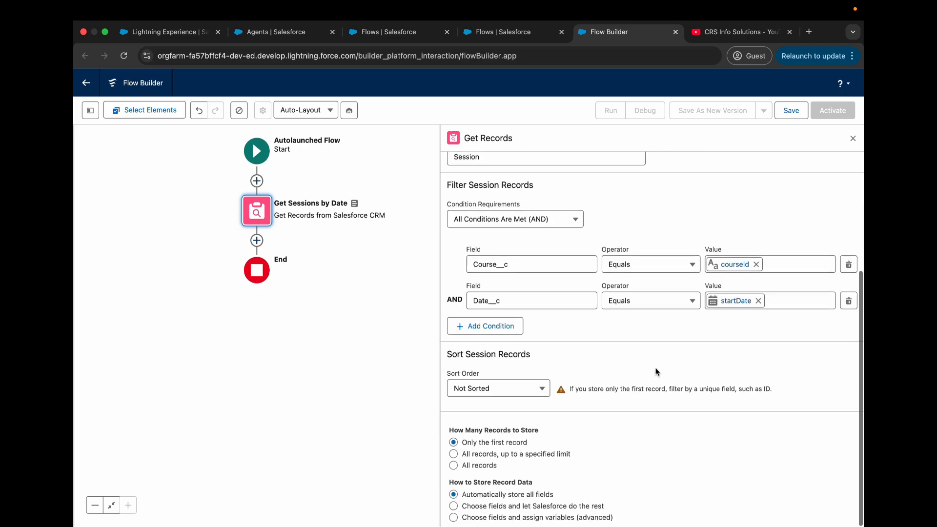
{"action": "left_click", "coordinate": [502, 518]}
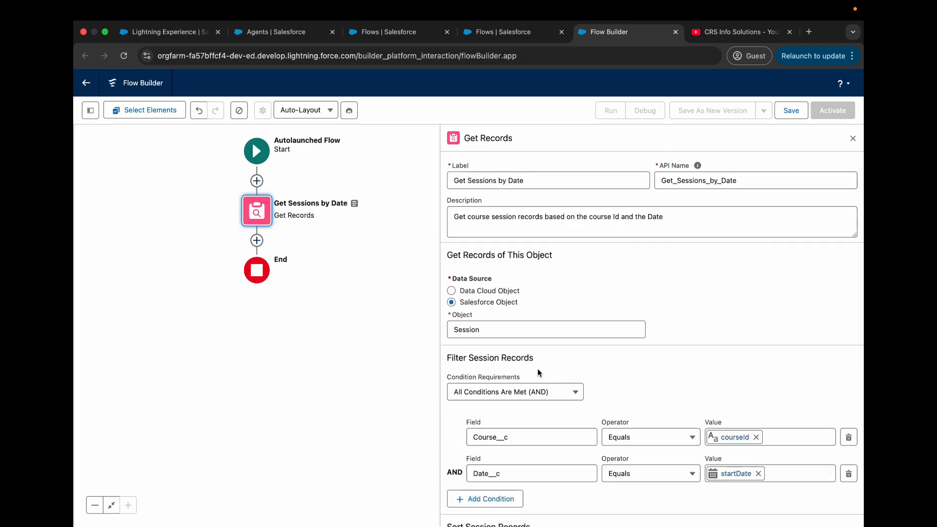
Start a new Variable resource with the API name sessions for storing the Session record.
{"action": "scroll", "coordinate": [537, 368], "scroll_direction": "down", "scroll_amount": 6}
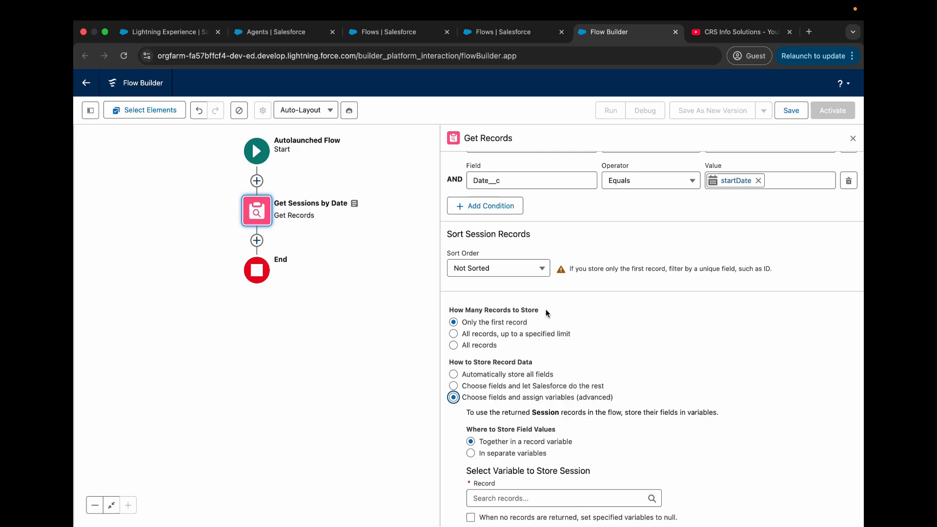
{"action": "scroll", "coordinate": [625, 318], "scroll_direction": "up", "scroll_amount": 6}
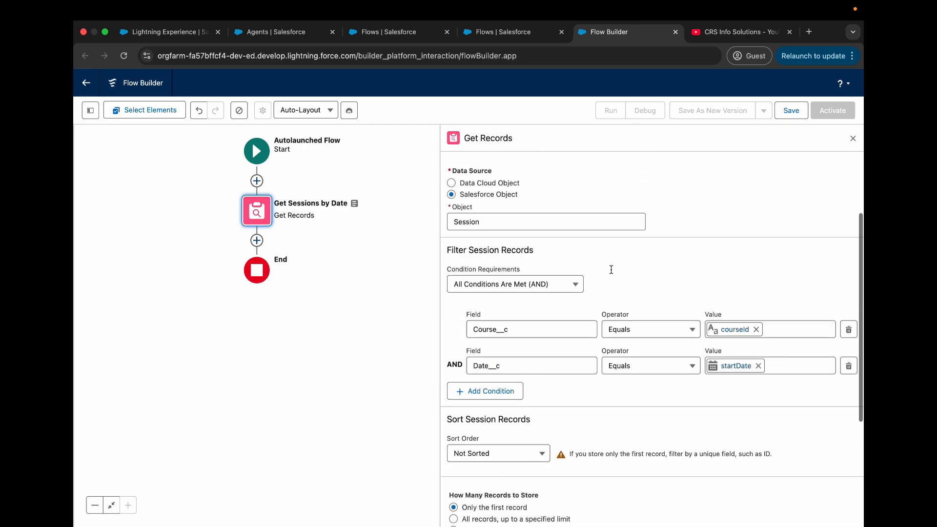
{"action": "scroll", "coordinate": [535, 308], "scroll_direction": "down", "scroll_amount": 6}
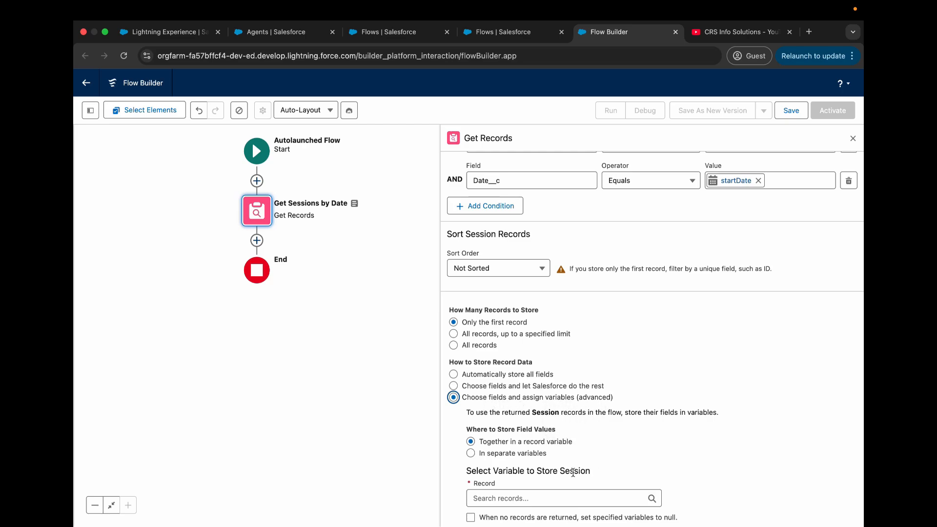
{"action": "left_click", "coordinate": [515, 497]}
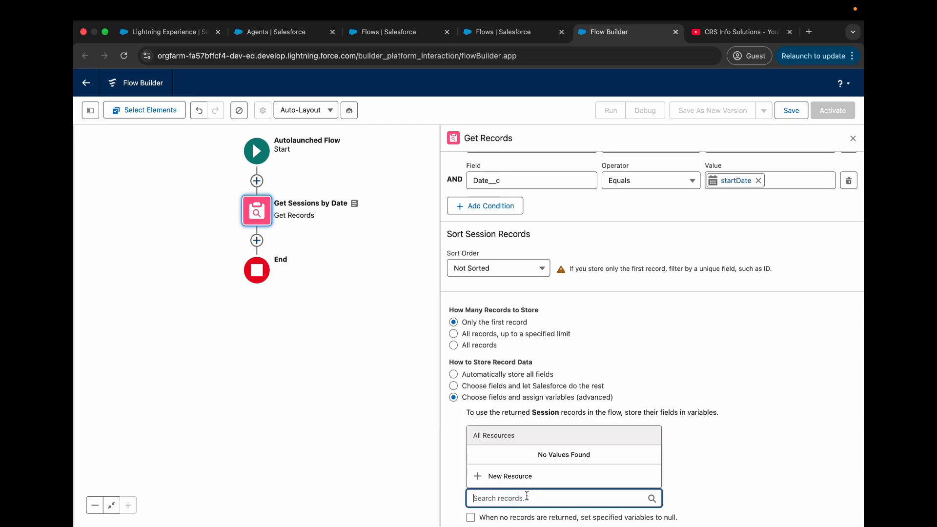
{"action": "left_click", "coordinate": [517, 477]}
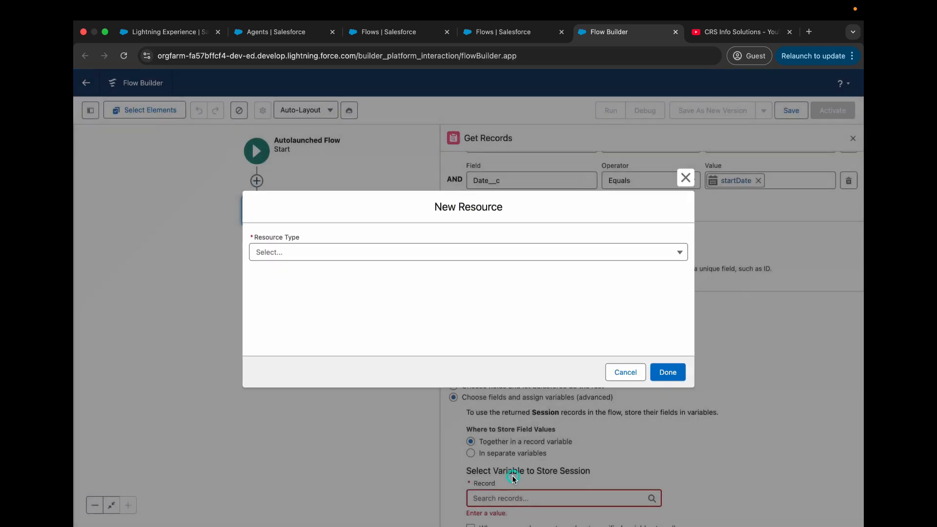
{"action": "left_click", "coordinate": [415, 259]}
{"action": "left_click", "coordinate": [401, 278]}
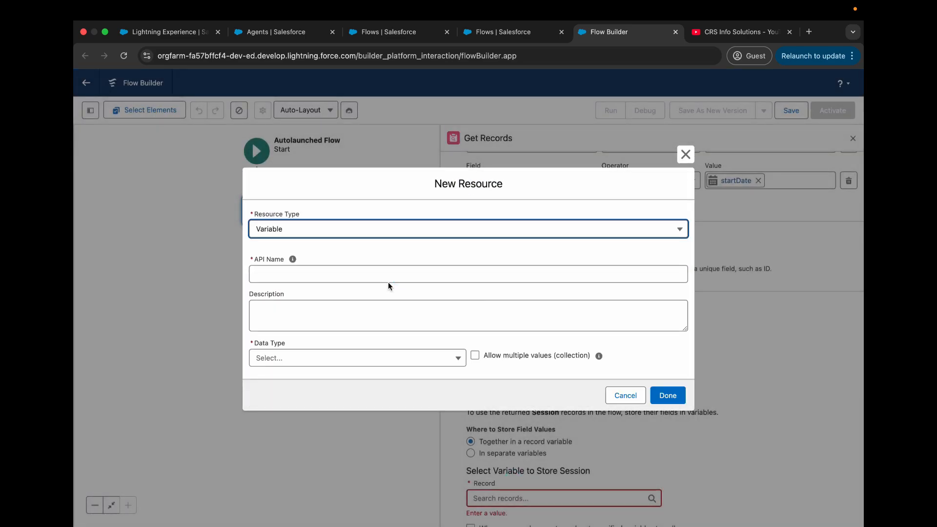
{"action": "left_click", "coordinate": [392, 280]}
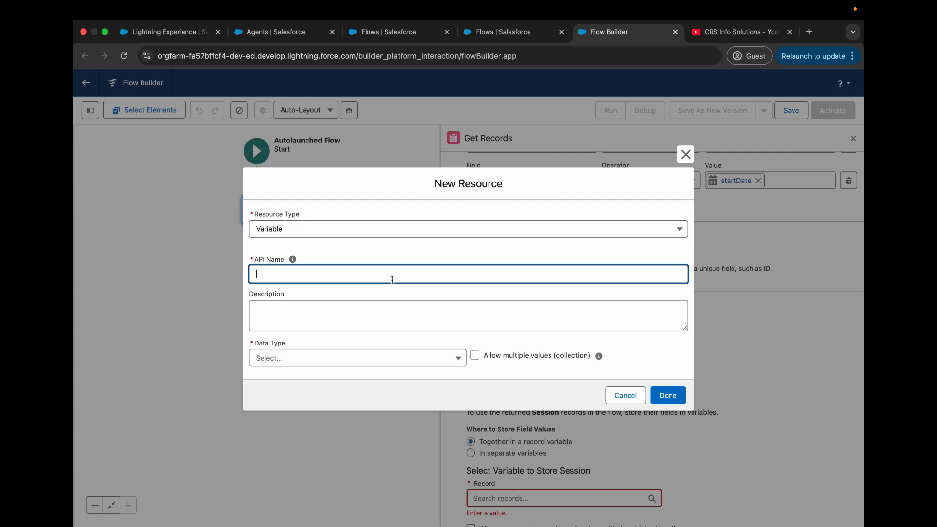
{"action": "type", "text": "sessions"}
Describe the sessions variable as "The available sessions records for the course__c".
{"action": "left_click", "coordinate": [415, 305]}
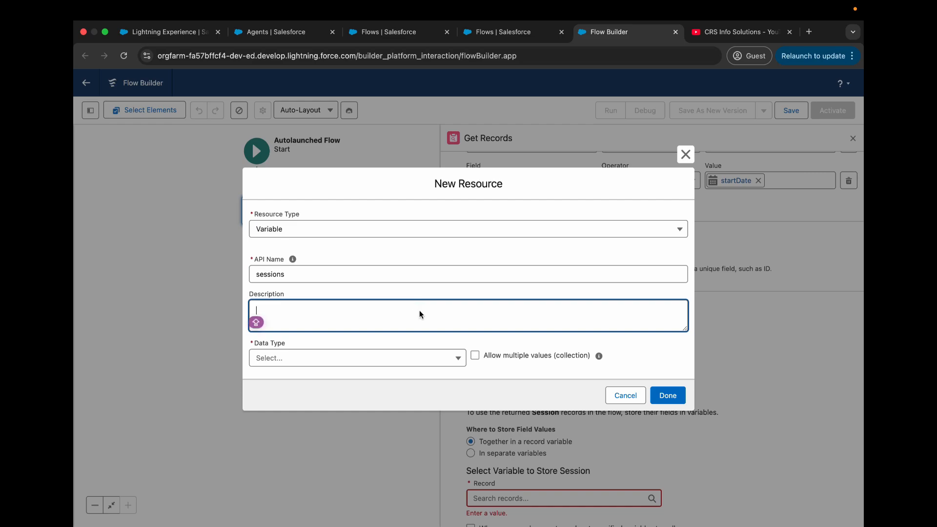
{"action": "type", "text": "The avai"}
{"action": "type", "text": "la"}
{"action": "type", "text": "ble sess"}
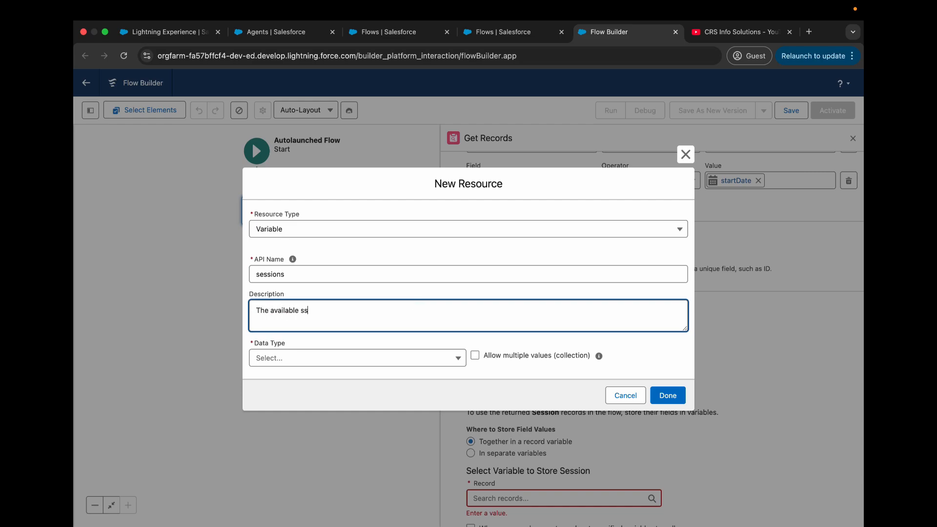
{"action": "type", "text": "i"}
{"action": "key", "text": "BackSpace"}
{"action": "key", "text": "BackSpace"}
{"action": "type", "text": "essions records for the course "}
{"action": "type", "text": "_c"}
Set the sessions variable's data type to Record and its object to Session.
{"action": "left_click", "coordinate": [362, 359]}
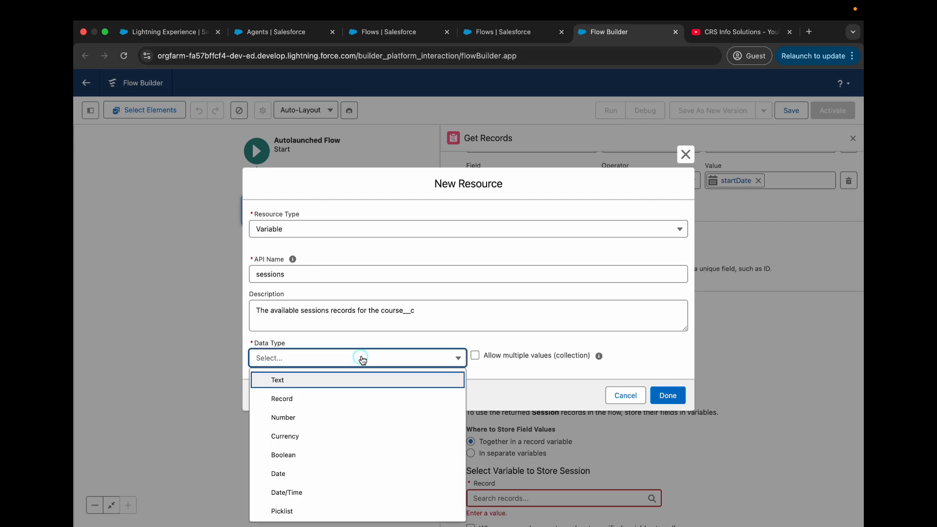
{"action": "left_click", "coordinate": [296, 398]}
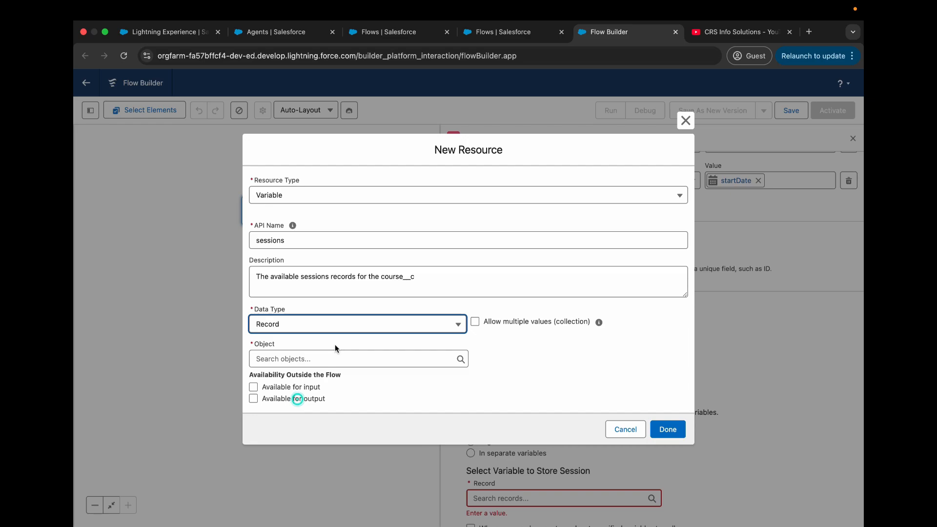
{"action": "left_click", "coordinate": [315, 359]}
{"action": "type", "text": "Se"}
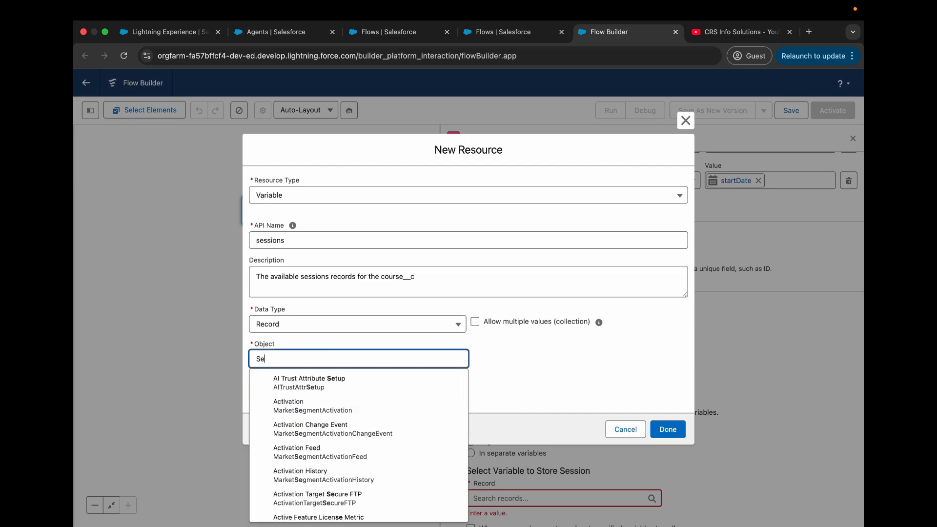
{"action": "type", "text": "ssion"}
{"action": "scroll", "coordinate": [315, 434], "scroll_direction": "down", "scroll_amount": 3}
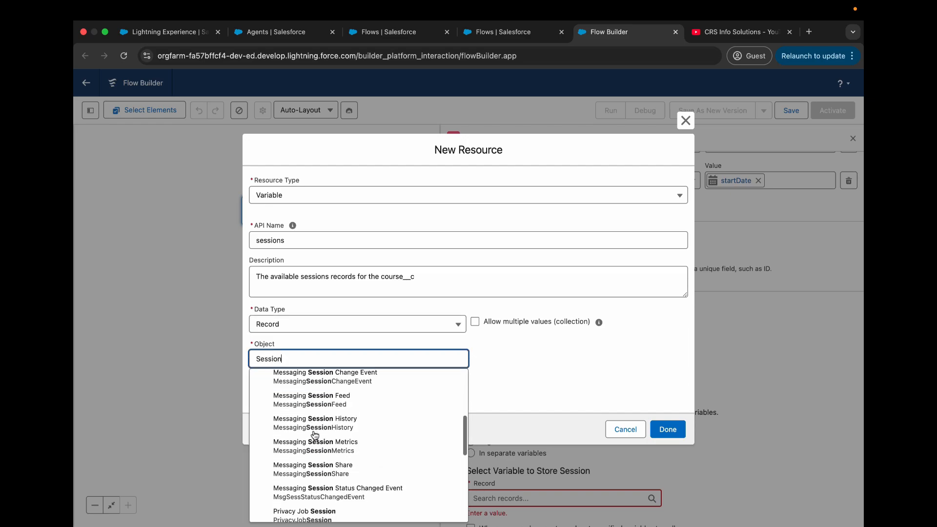
{"action": "scroll", "coordinate": [315, 434], "scroll_direction": "down", "scroll_amount": 3}
{"action": "left_click", "coordinate": [308, 421]}
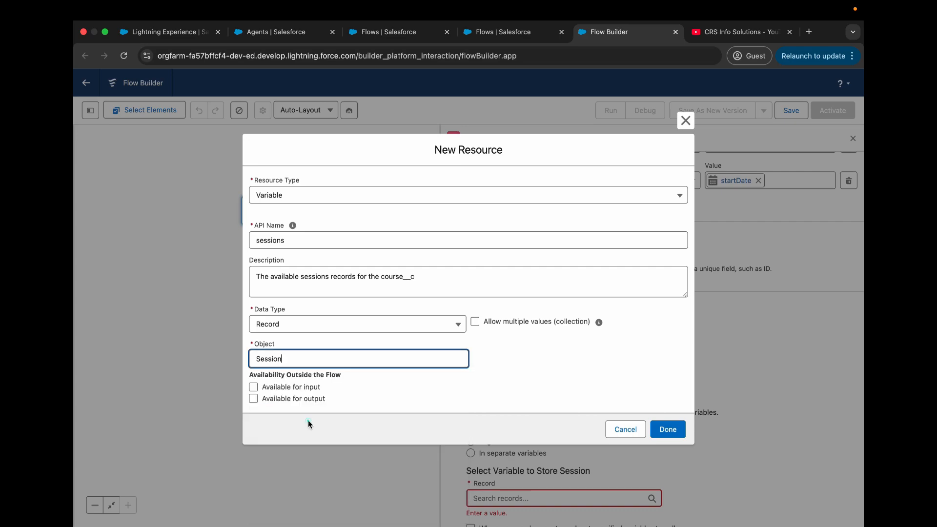
Make the sessions variable available for output and finish creating it.
{"action": "left_click", "coordinate": [444, 379]}
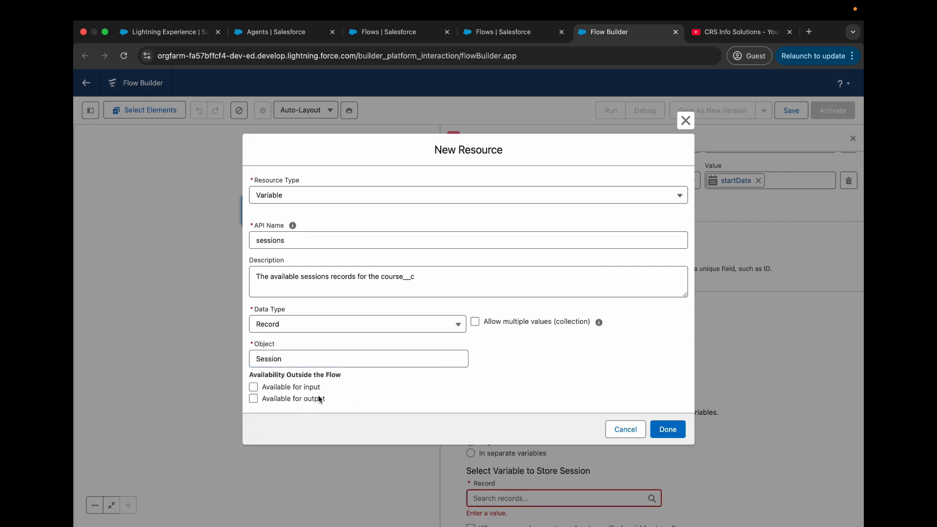
{"action": "left_click", "coordinate": [269, 399]}
{"action": "left_click", "coordinate": [667, 429]}
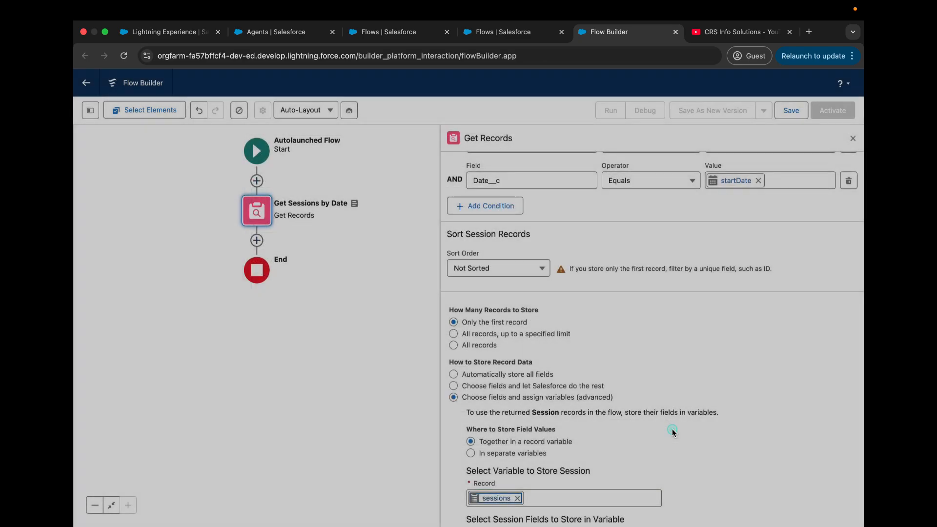
Choose Date__c as an additional Session field to store in the sessions variable.
{"action": "scroll", "coordinate": [742, 438], "scroll_direction": "down", "scroll_amount": 3}
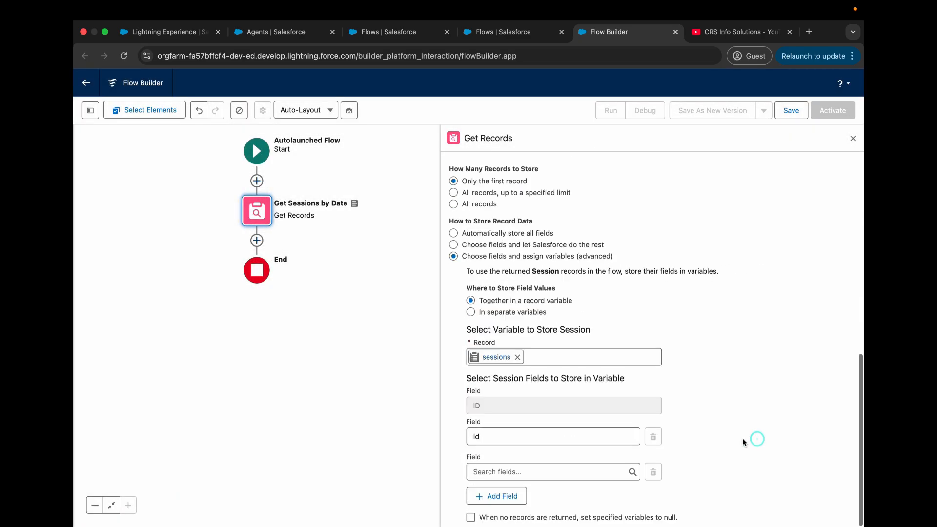
{"action": "left_click", "coordinate": [553, 471]}
{"action": "type", "text": "date"}
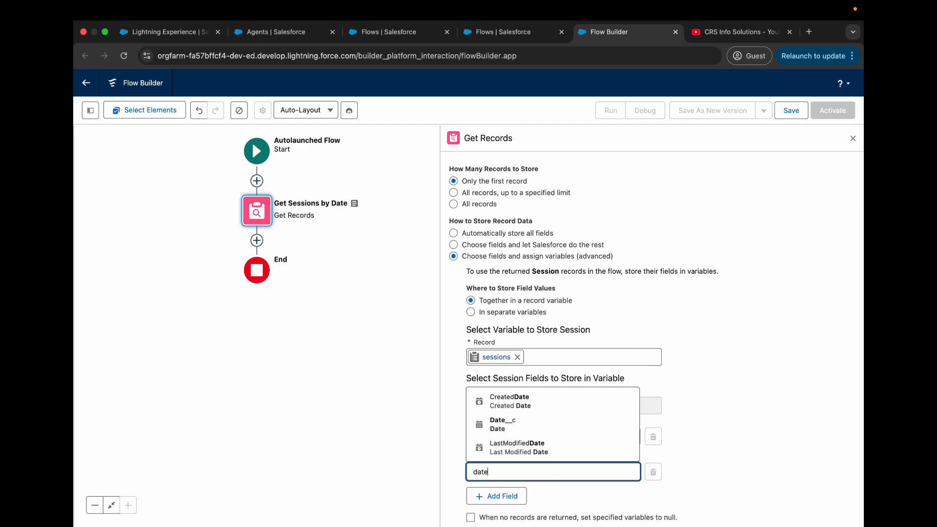
{"action": "left_click", "coordinate": [595, 428]}
Add another field row to the stored Session fields and set it to Course__c.
{"action": "left_click", "coordinate": [502, 496]}
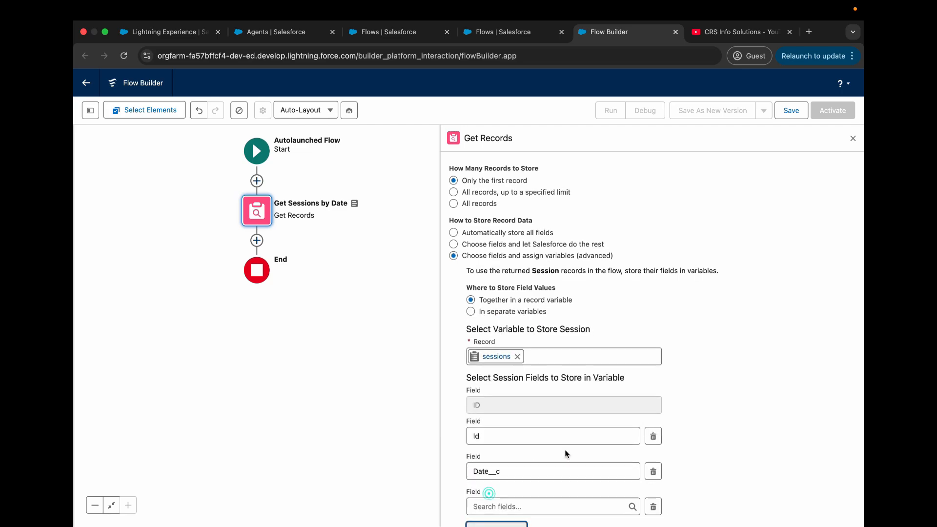
{"action": "left_click", "coordinate": [516, 471]}
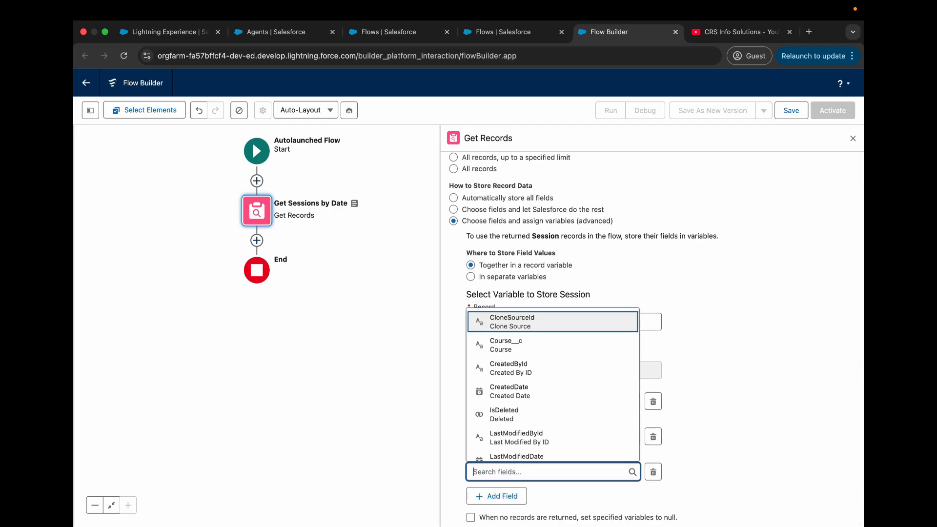
{"action": "type", "text": "course"}
{"action": "left_click", "coordinate": [522, 446]}
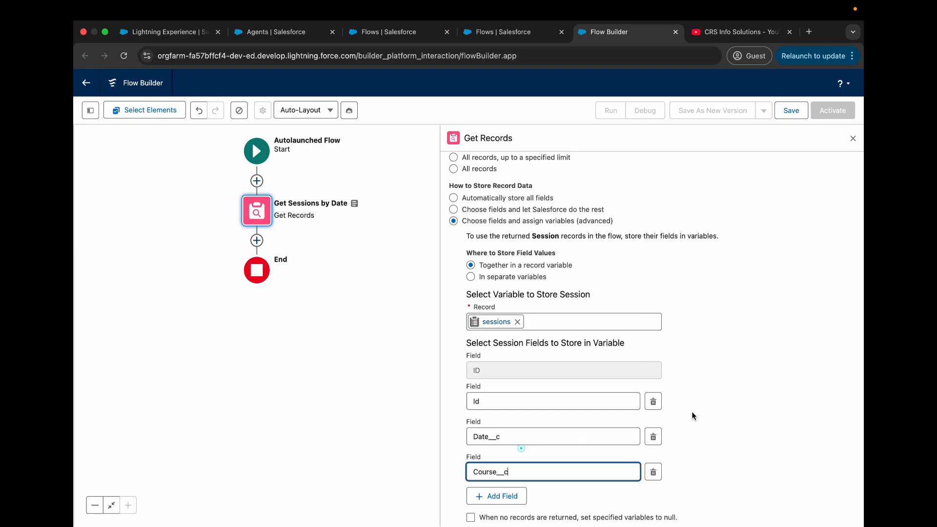
{"action": "scroll", "coordinate": [721, 402], "scroll_direction": "up", "scroll_amount": 1}
{"action": "scroll", "coordinate": [680, 394], "scroll_direction": "down", "scroll_amount": 1}
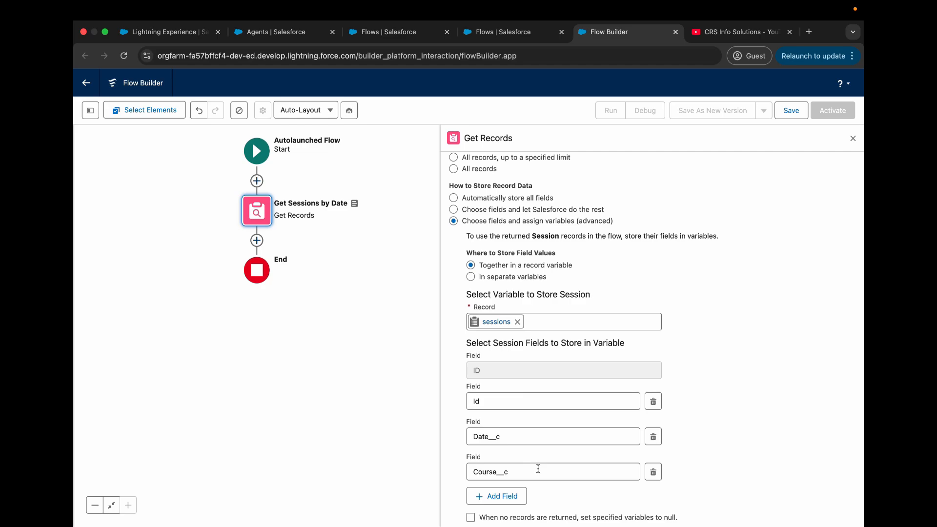
Save the flow with the label Get Training Sessions and activate it.
{"action": "scroll", "coordinate": [664, 370], "scroll_direction": "up", "scroll_amount": 10}
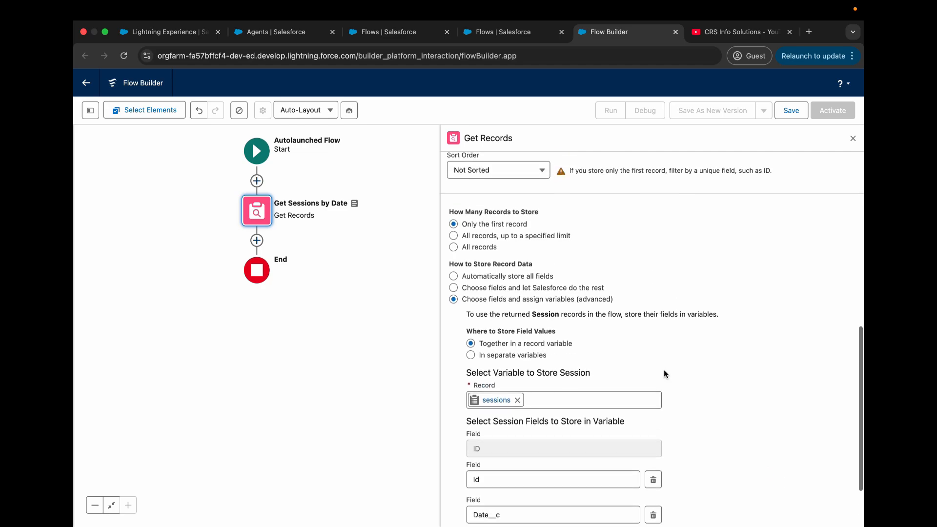
{"action": "left_click", "coordinate": [791, 112]}
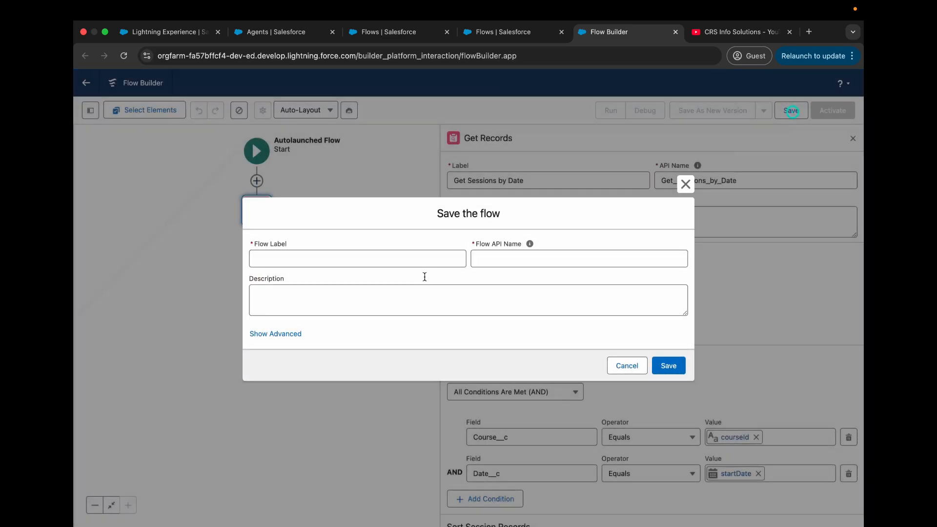
{"action": "left_click", "coordinate": [427, 259]}
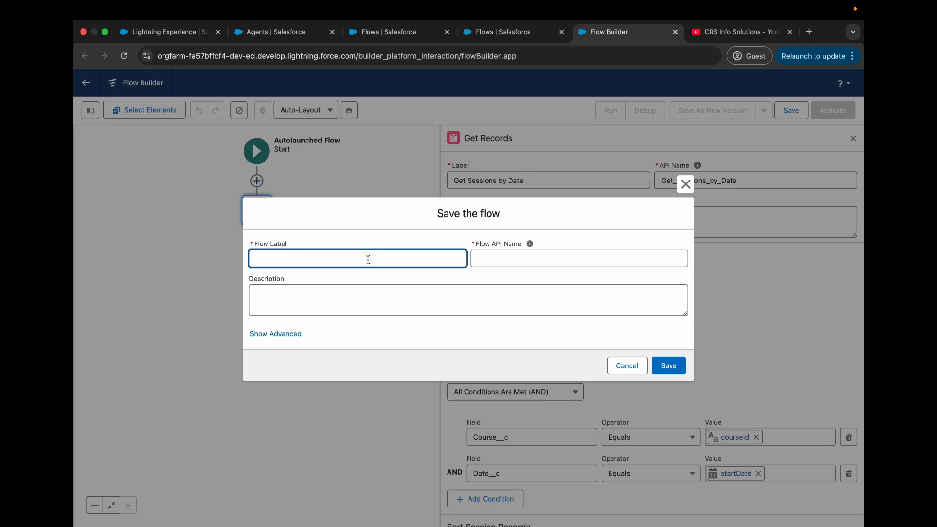
{"action": "type", "text": "Get Training Sessions"}
{"action": "left_click", "coordinate": [502, 360]}
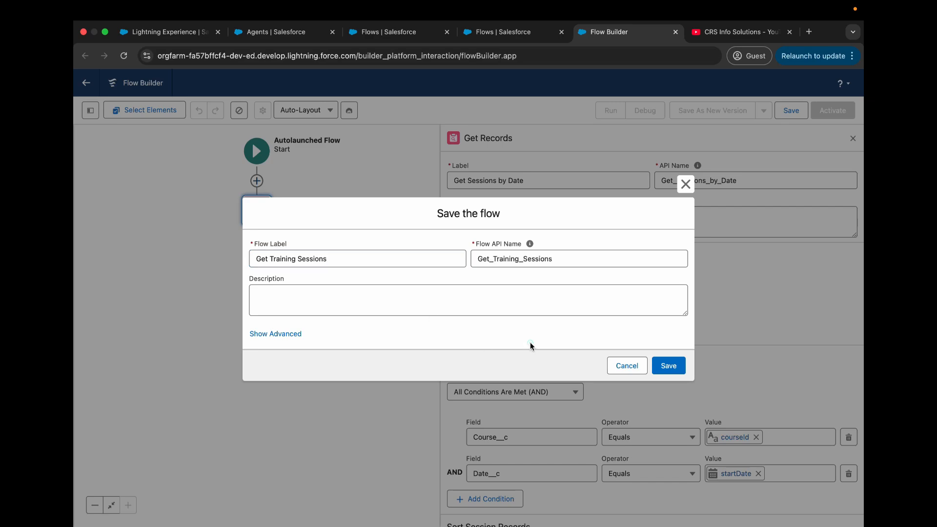
{"action": "left_click", "coordinate": [352, 261]}
{"action": "triple_click", "coordinate": [351, 261]}
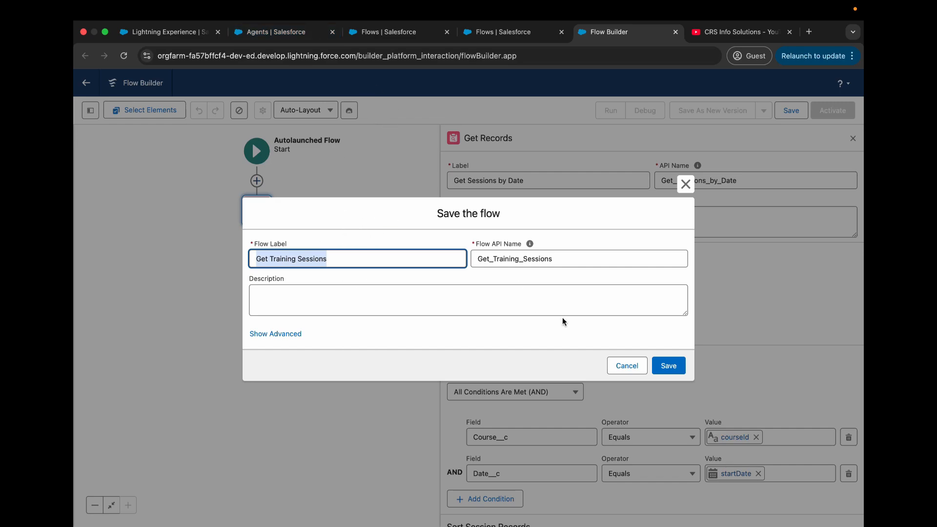
{"action": "left_click", "coordinate": [593, 331]}
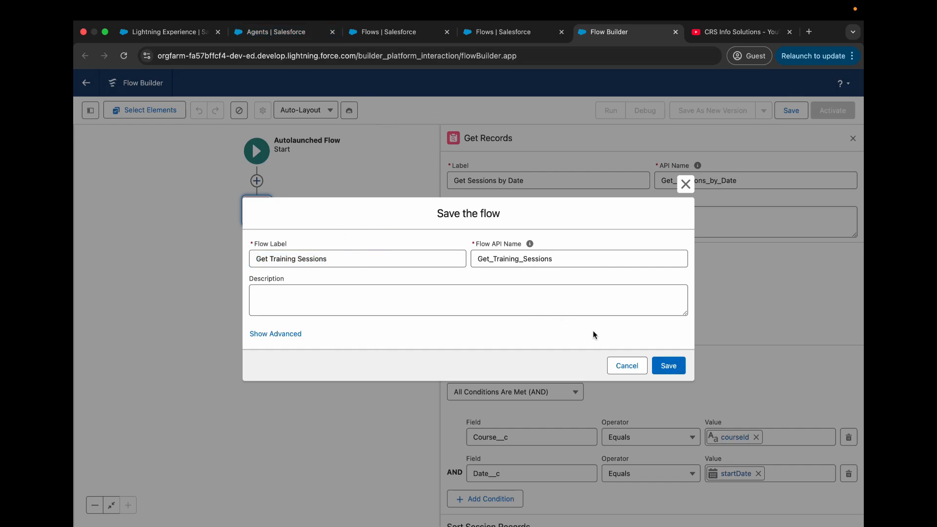
{"action": "left_click", "coordinate": [668, 366]}
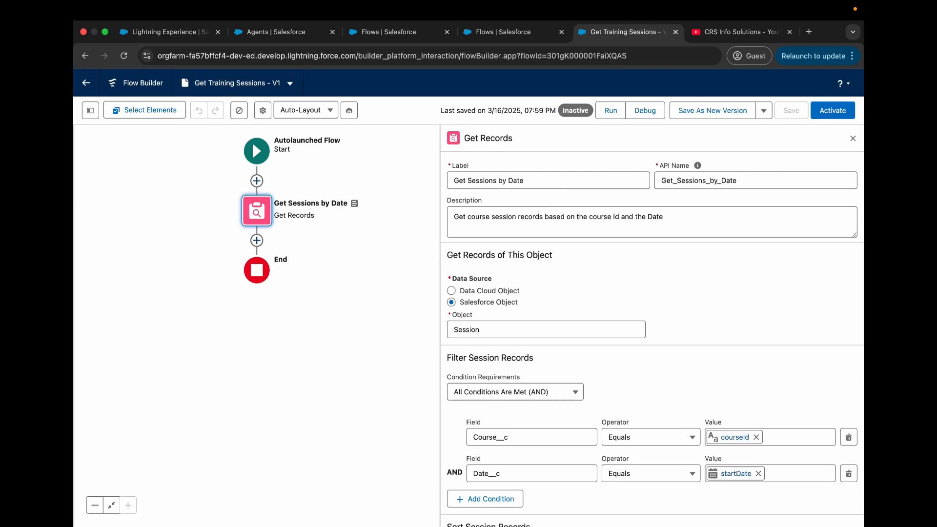
{"action": "left_click", "coordinate": [827, 113]}
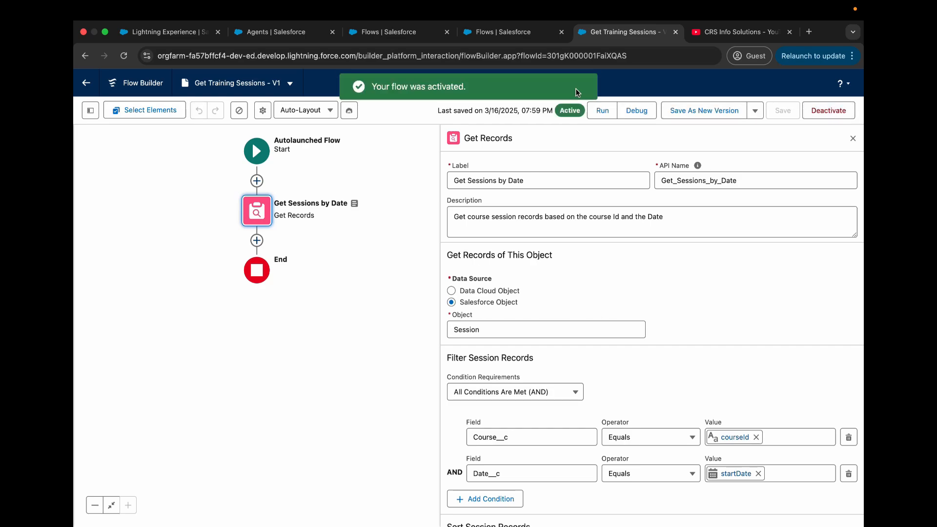
Refresh the All Flows list in Setup and sort it by last modified date, newest first, to check the new flow.
{"action": "left_click", "coordinate": [511, 34]}
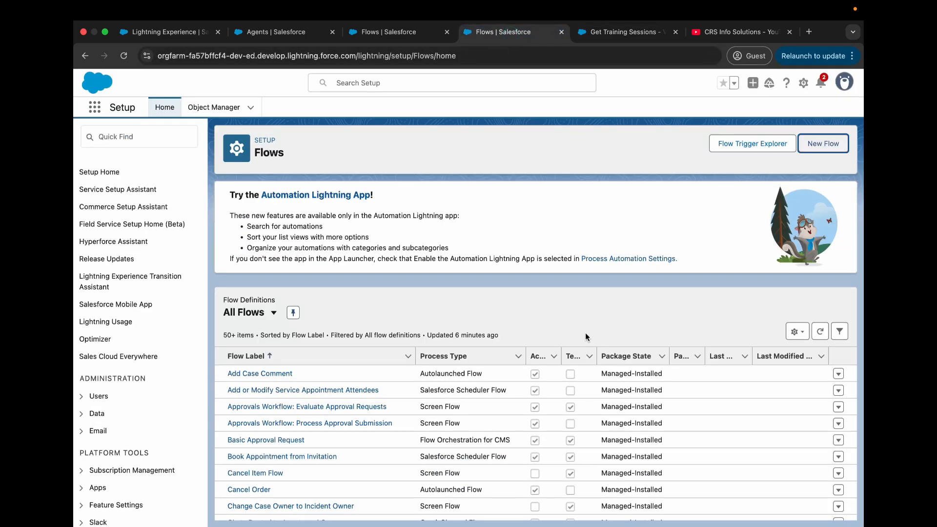
{"action": "left_click", "coordinate": [819, 333]}
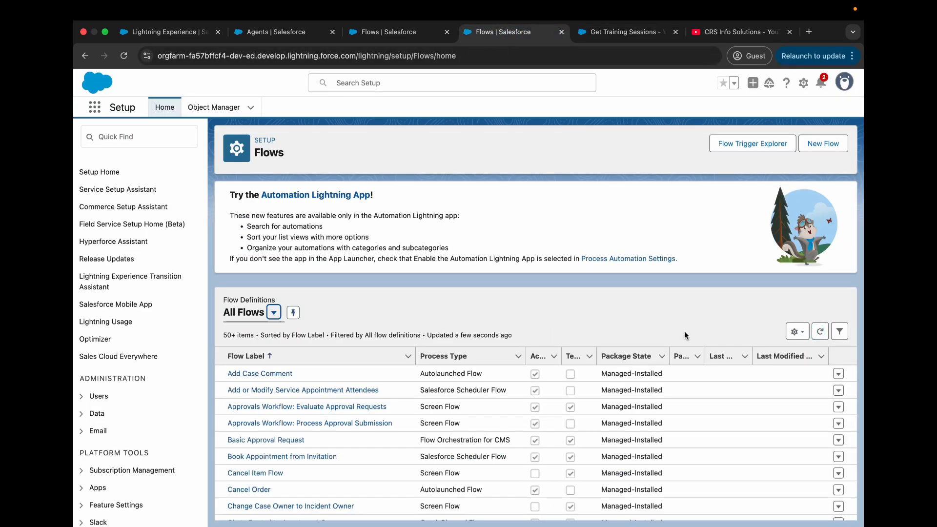
{"action": "scroll", "coordinate": [684, 331], "scroll_direction": "down", "scroll_amount": 3}
{"action": "left_click", "coordinate": [787, 250]}
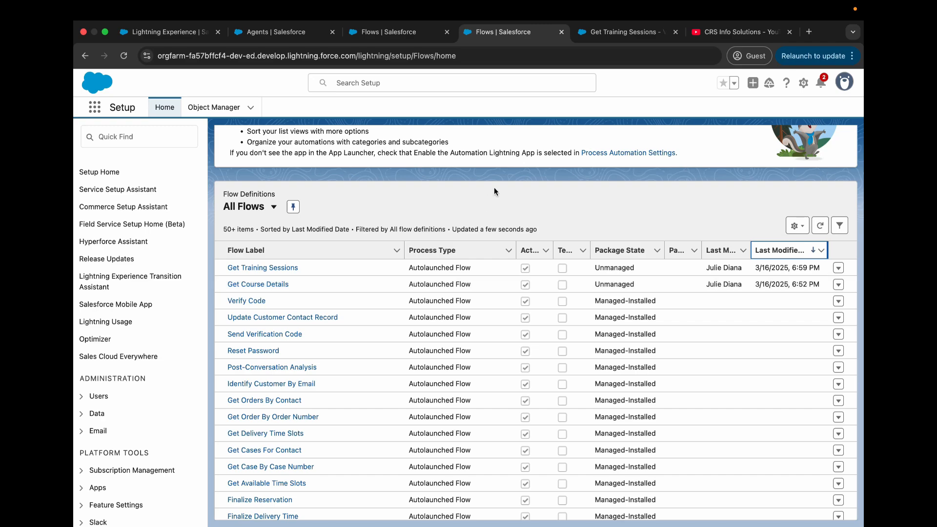
{"action": "left_click", "coordinate": [491, 201]}
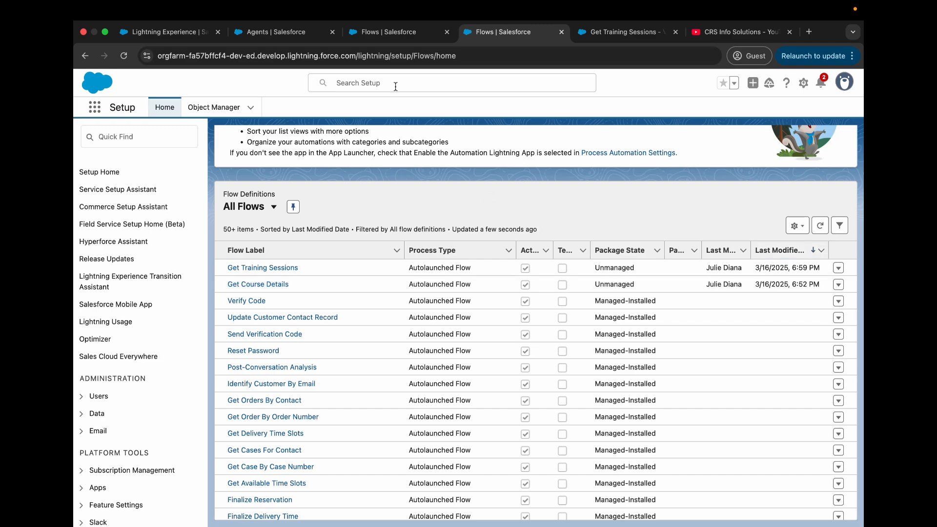
Close the browser tabs for Agents, the older Flows list and the Get Training Sessions flow.
{"action": "left_click", "coordinate": [400, 34]}
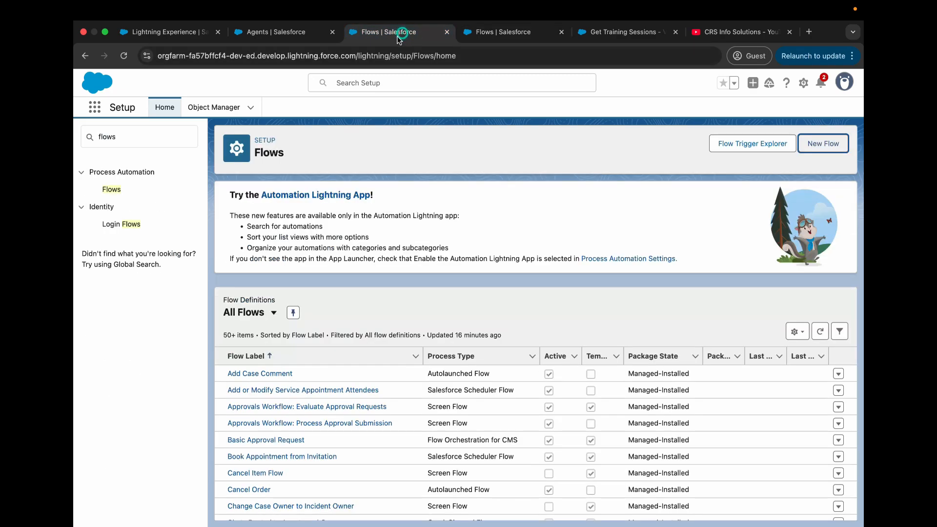
{"action": "left_click", "coordinate": [270, 32]}
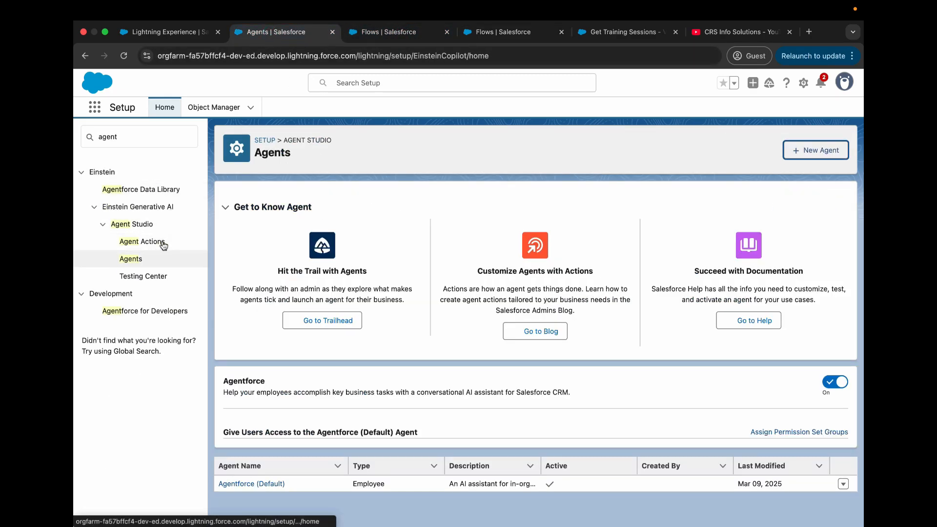
{"action": "left_click", "coordinate": [332, 33]}
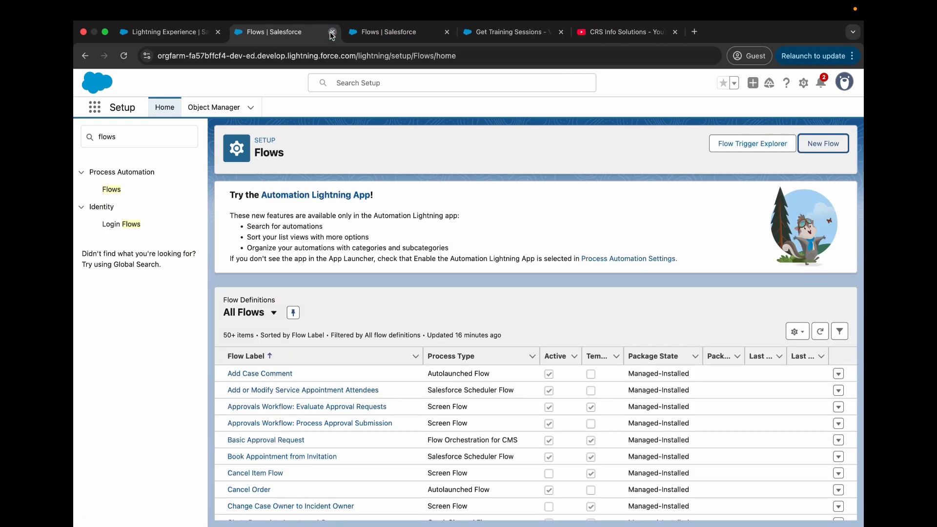
{"action": "left_click", "coordinate": [331, 32]}
{"action": "left_click", "coordinate": [429, 33]}
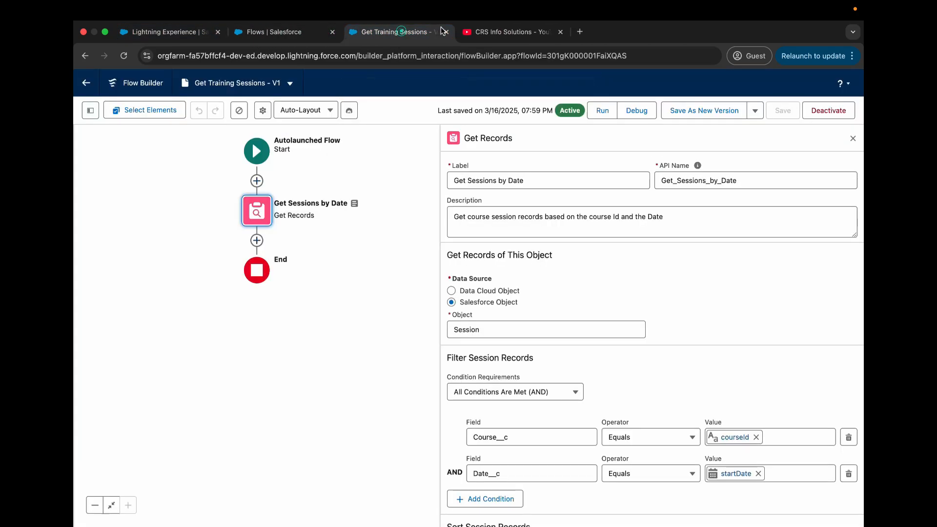
{"action": "left_click", "coordinate": [444, 32]}
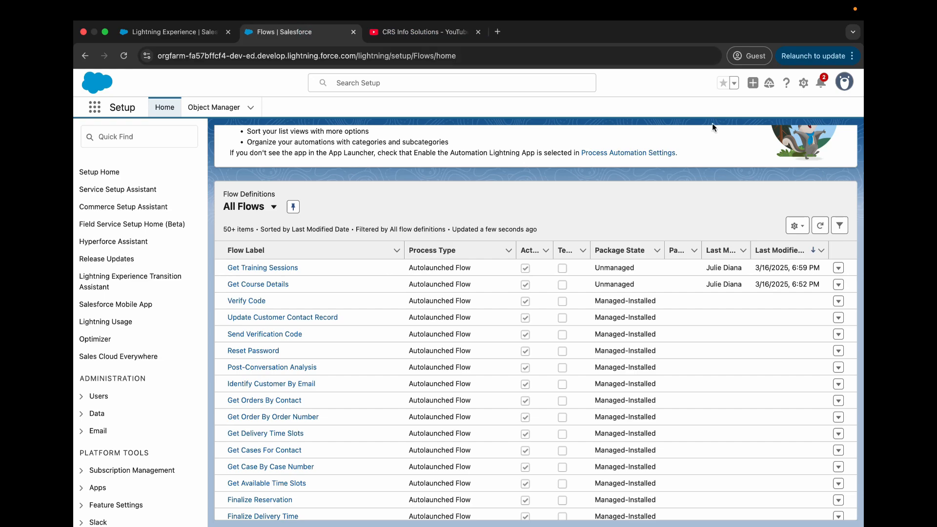
Open Setup in a new browser tab and close the remaining Flows and Lightning Experience tabs.
{"action": "left_click", "coordinate": [802, 83]}
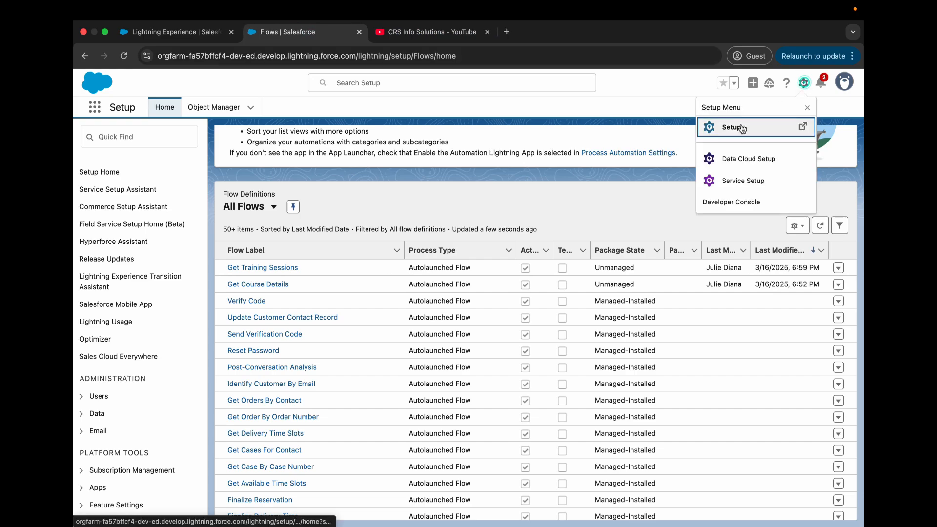
{"action": "left_click", "coordinate": [742, 128]}
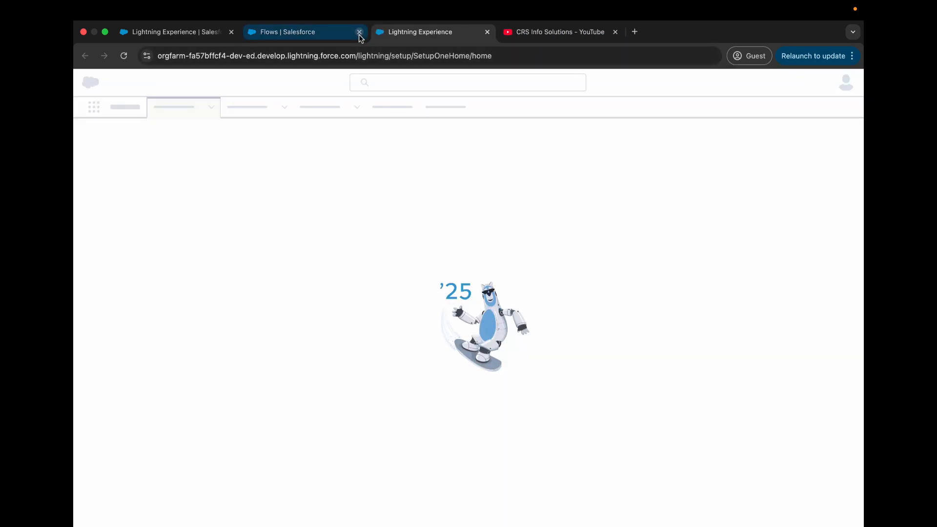
{"action": "left_click", "coordinate": [359, 31]}
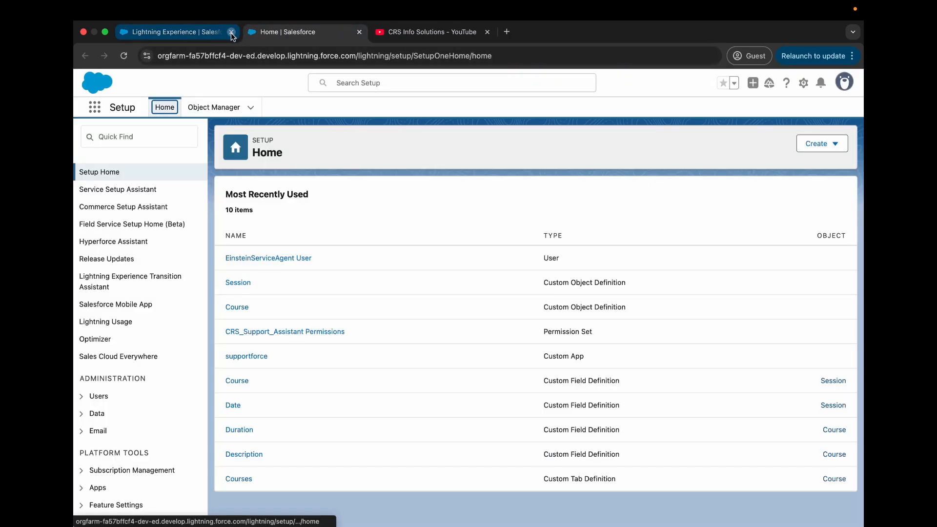
{"action": "left_click", "coordinate": [230, 33]}
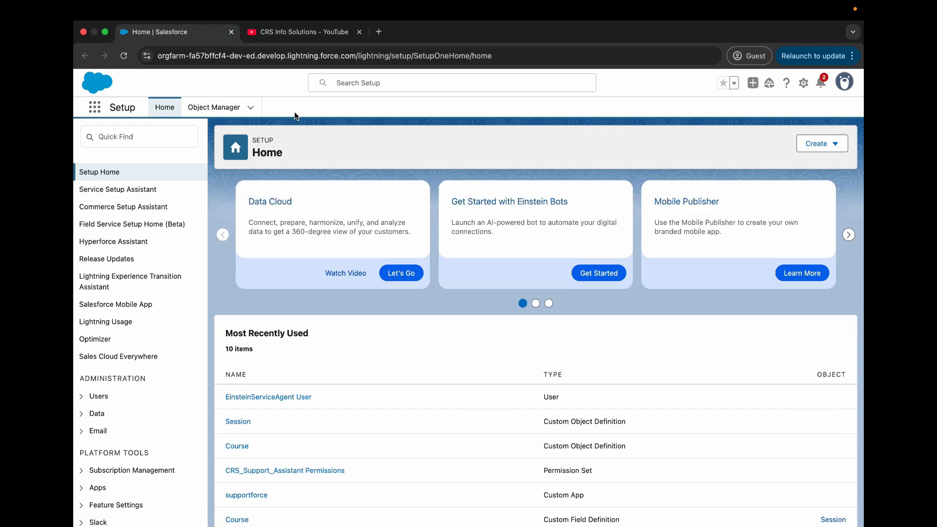
Find the Agents page in Setup by searching for agent, and open CRS Support Assistant in Agent Builder.
{"action": "left_click", "coordinate": [159, 134]}
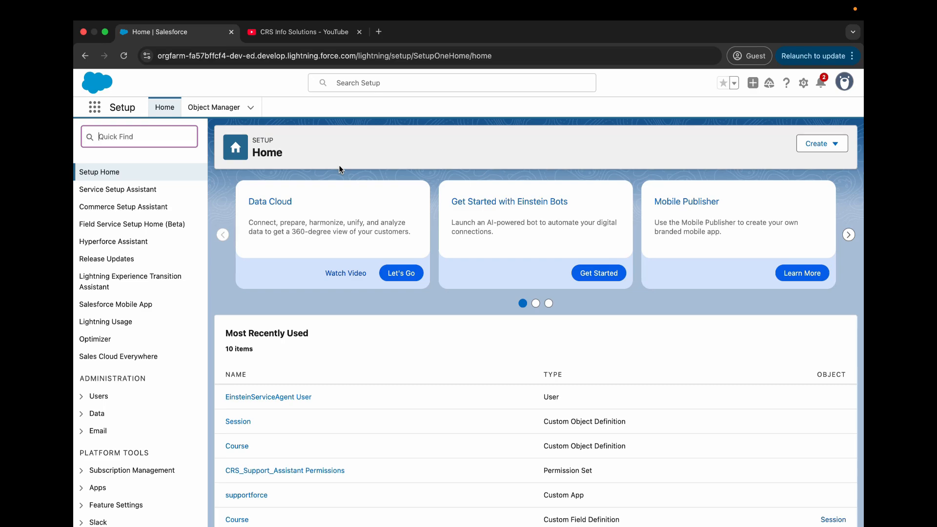
{"action": "type", "text": "agent"}
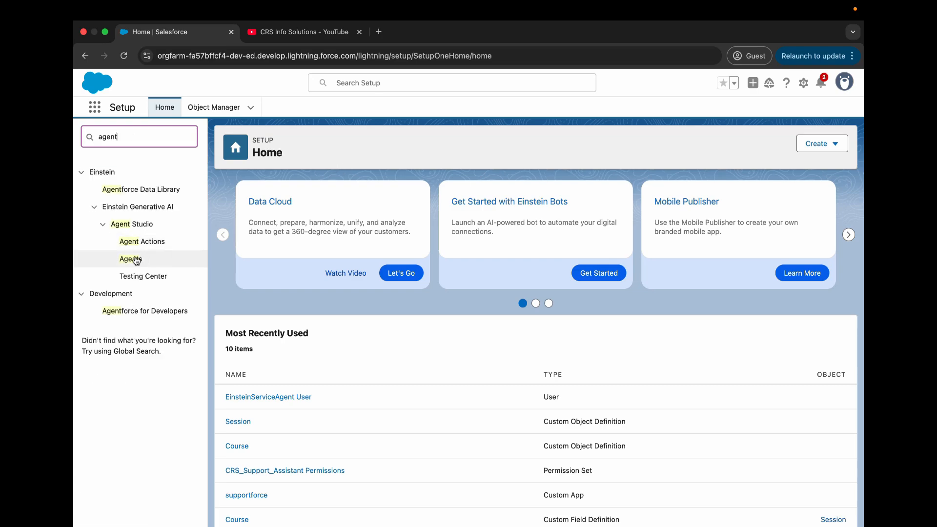
{"action": "left_click", "coordinate": [133, 258]}
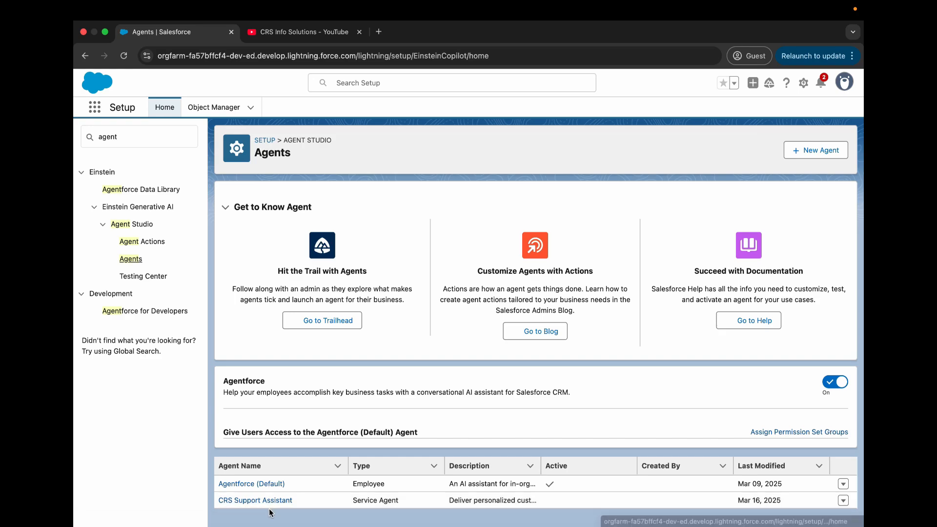
{"action": "left_click", "coordinate": [843, 501]}
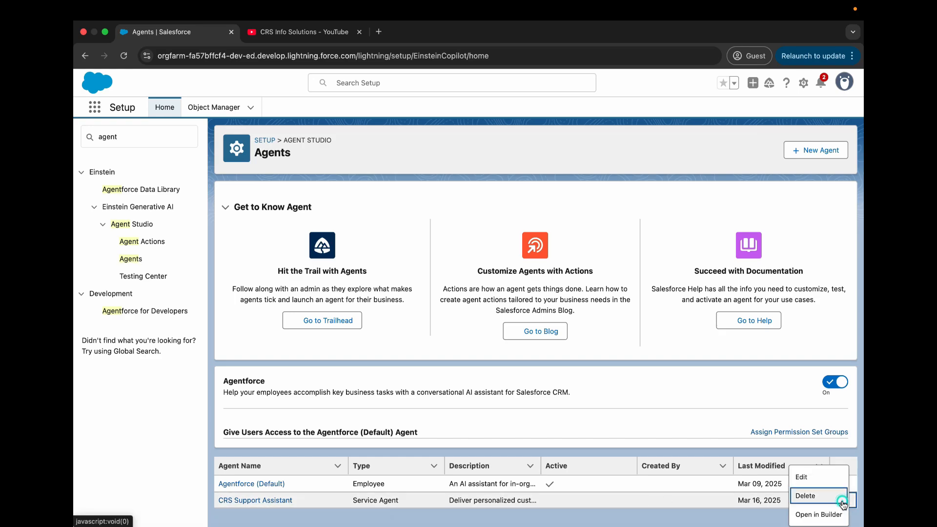
{"action": "left_click", "coordinate": [818, 515]}
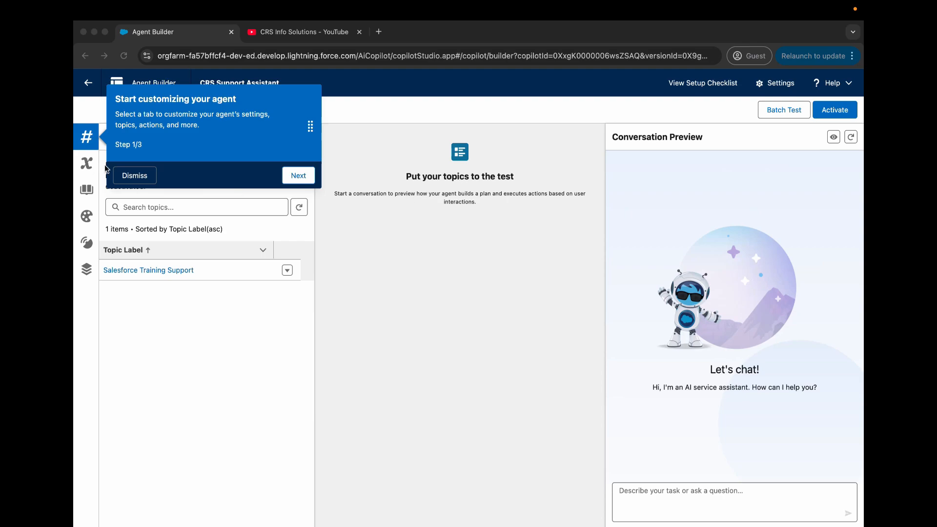
Dismiss the customization tour and open the Salesforce Training Support topic's configuration down to its instructions.
{"action": "left_click", "coordinate": [134, 177]}
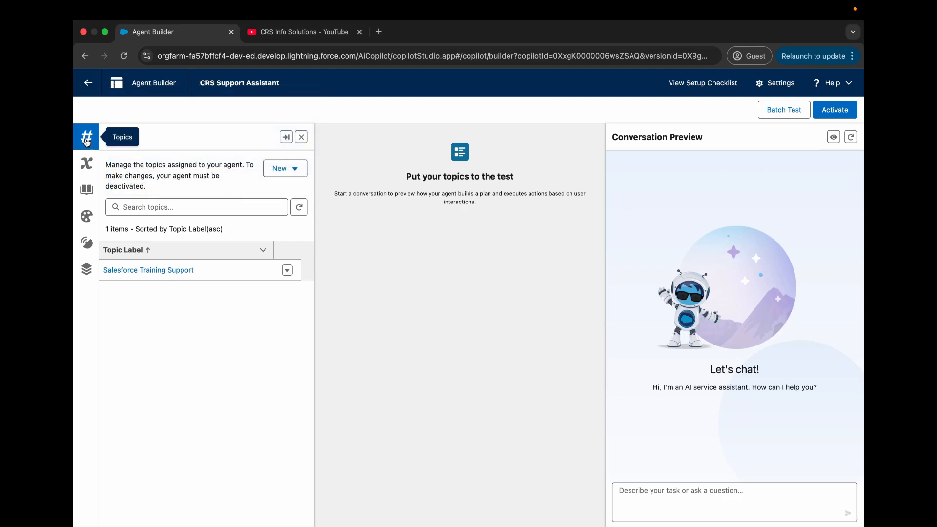
{"action": "left_click", "coordinate": [166, 270]}
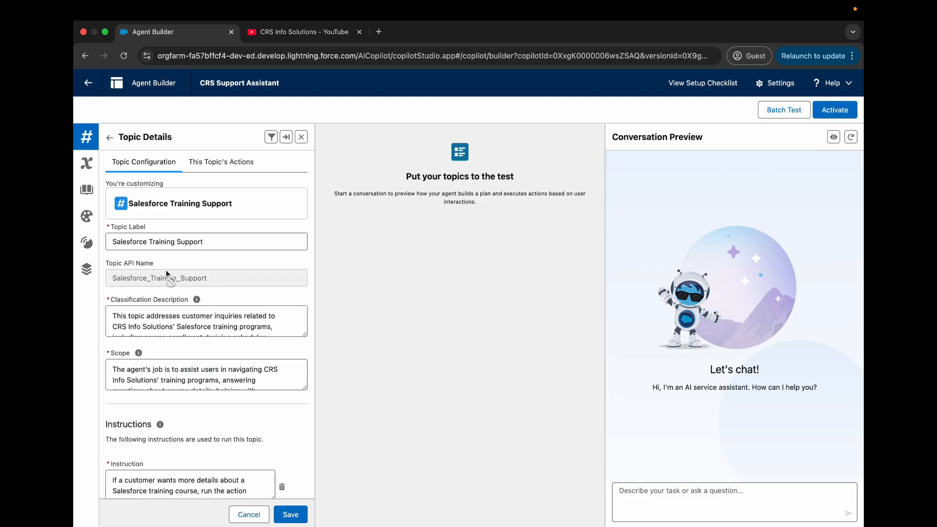
{"action": "scroll", "coordinate": [185, 245], "scroll_direction": "down", "scroll_amount": 5}
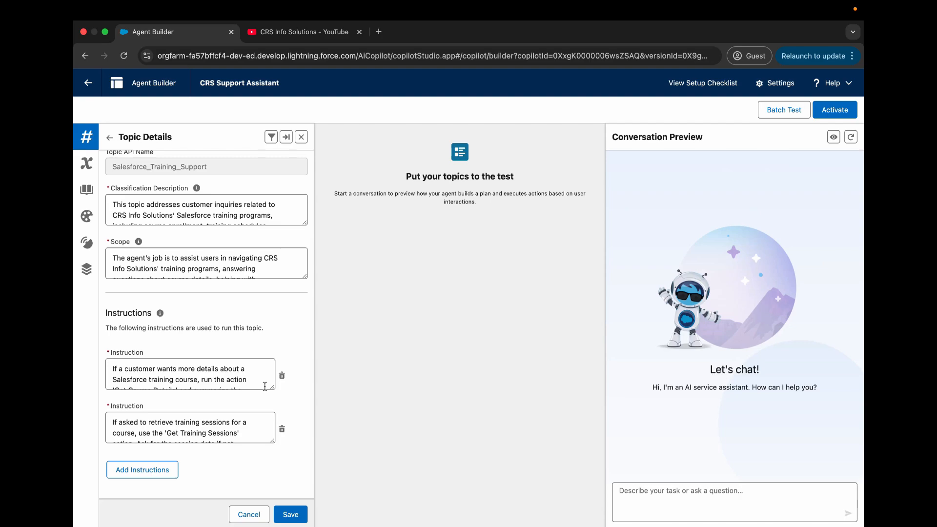
Enlarge both instruction boxes and review their references to the Get Course Details and Get Training Sessions actions.
{"action": "left_click", "coordinate": [270, 389]}
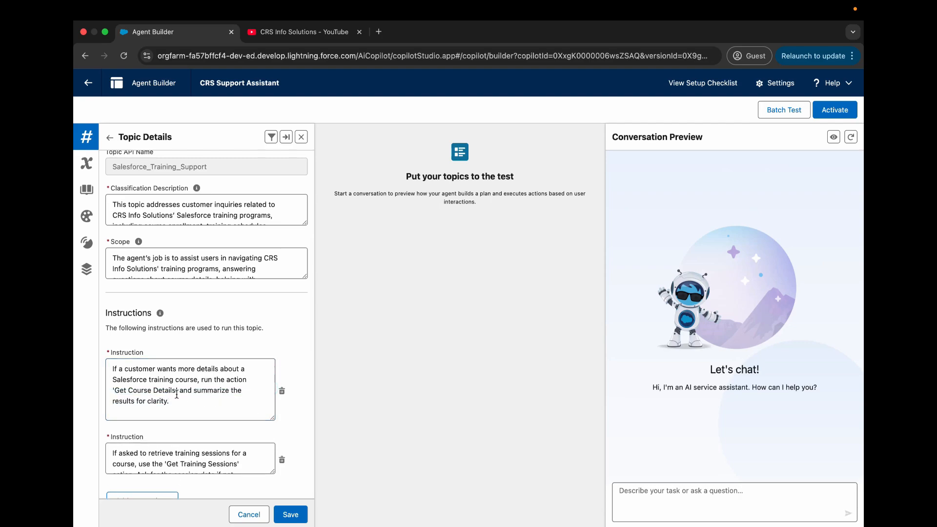
{"action": "left_click_drag", "start_coordinate": [176, 395], "coordinate": [120, 395]}
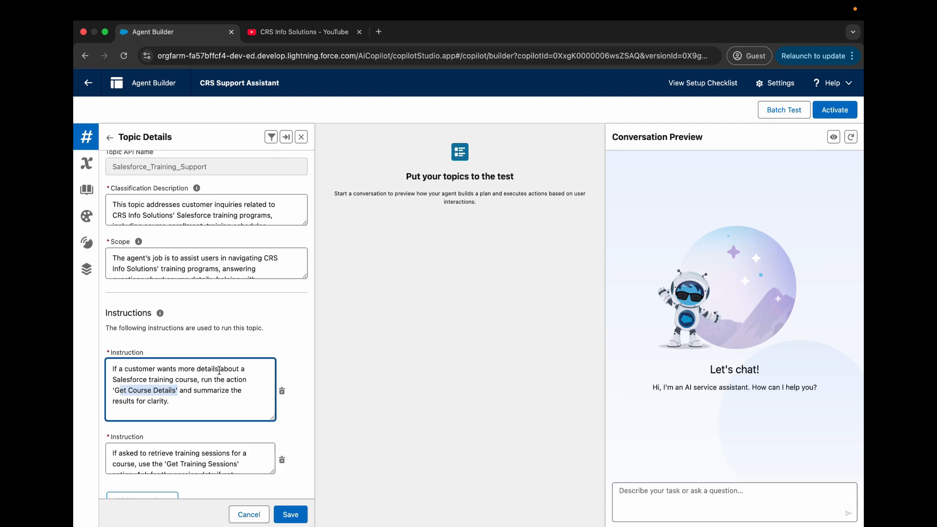
{"action": "scroll", "coordinate": [224, 374], "scroll_direction": "down", "scroll_amount": 1}
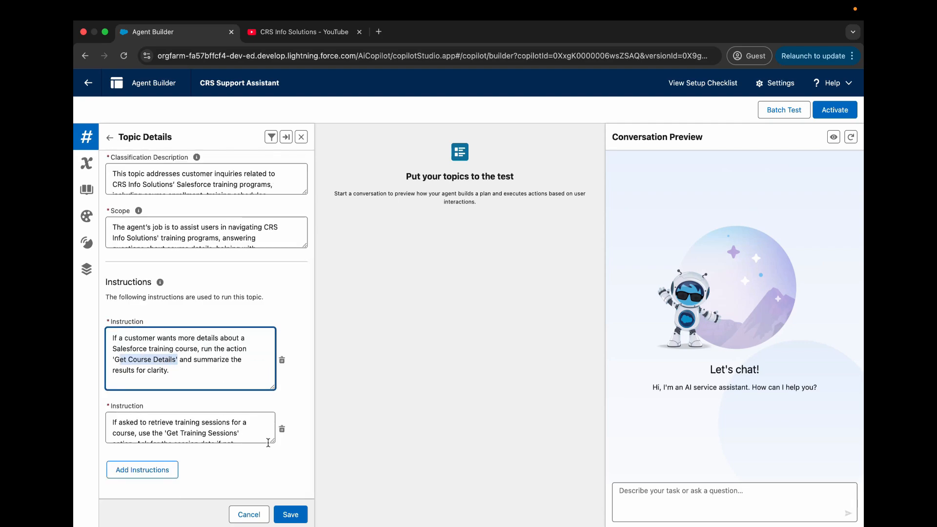
{"action": "left_click_drag", "start_coordinate": [272, 441], "coordinate": [272, 468]}
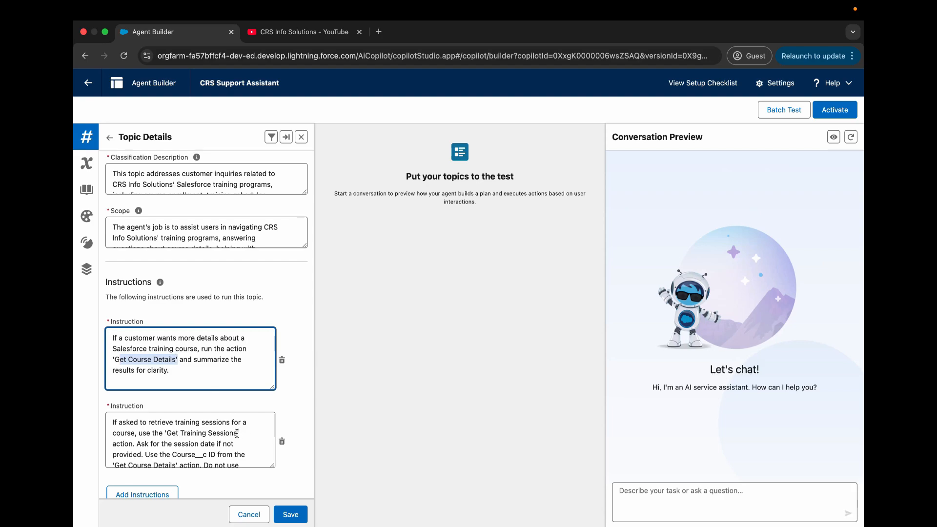
{"action": "left_click_drag", "start_coordinate": [237, 433], "coordinate": [165, 433]}
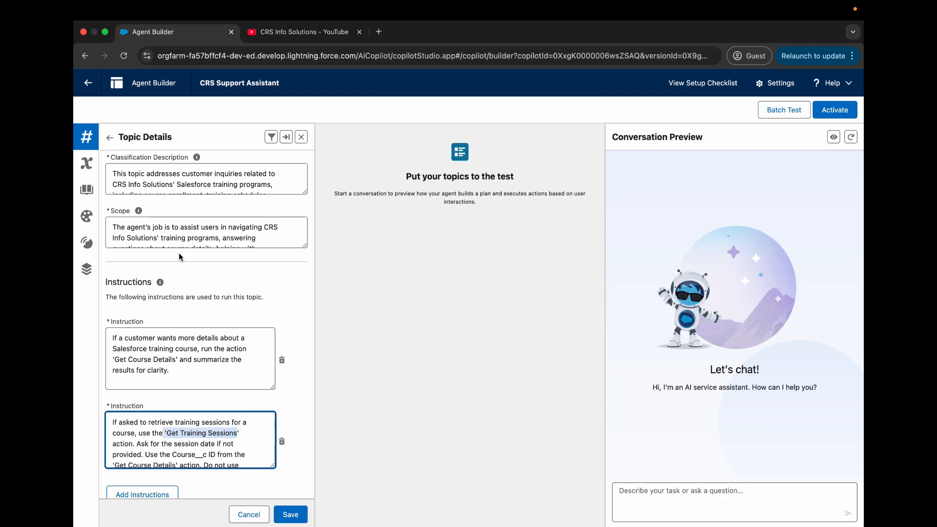
Open the Salesforce Training Support topic's list of actions and start creating a new agent action.
{"action": "scroll", "coordinate": [183, 266], "scroll_direction": "up", "scroll_amount": 5}
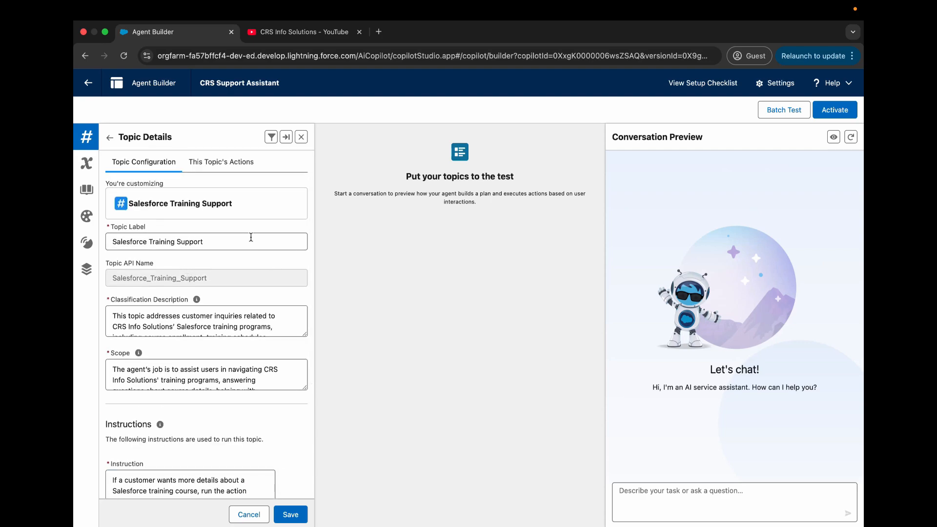
{"action": "left_click", "coordinate": [215, 166]}
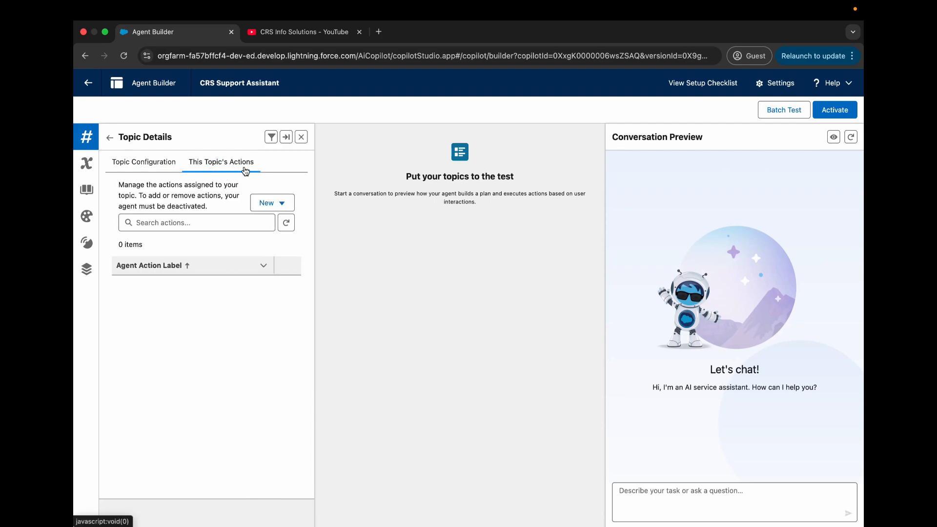
{"action": "left_click", "coordinate": [276, 203]}
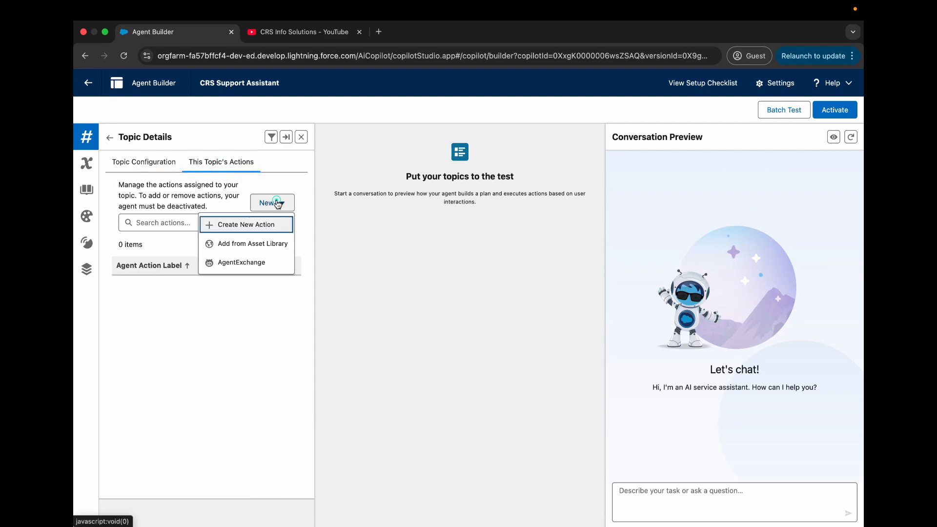
{"action": "left_click", "coordinate": [243, 230]}
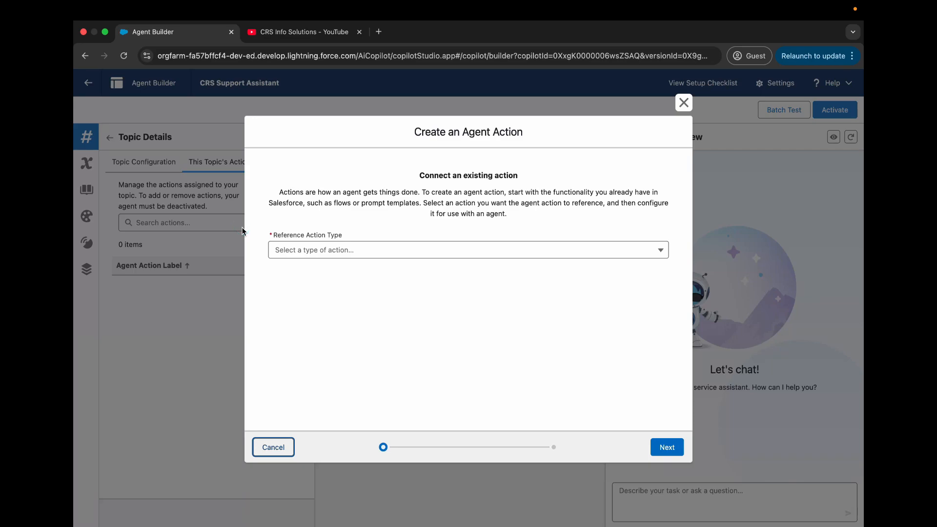